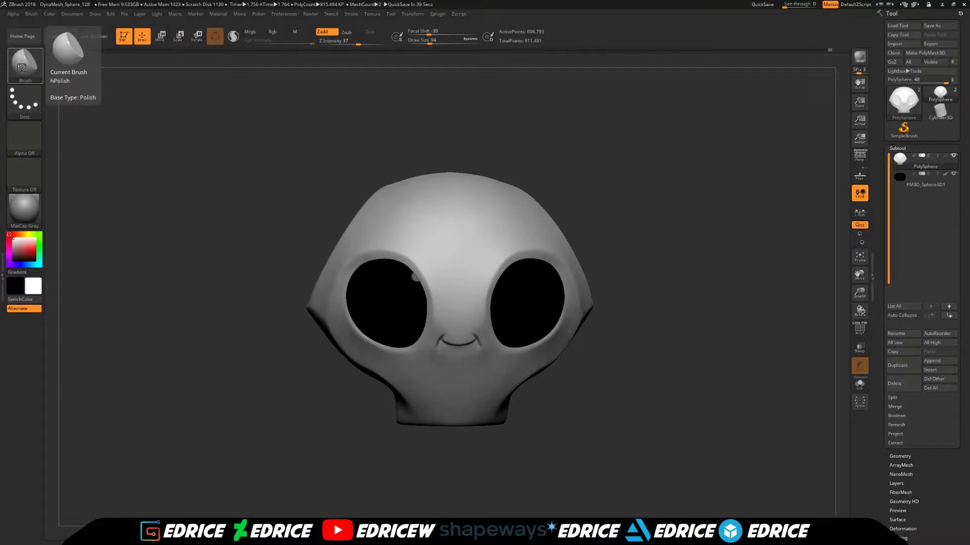
Draw a mirrored Shoe Lace curve with the IMM Curve brush, running from the forehead out past both sides of the head.
drag(618, 311, 641, 308)
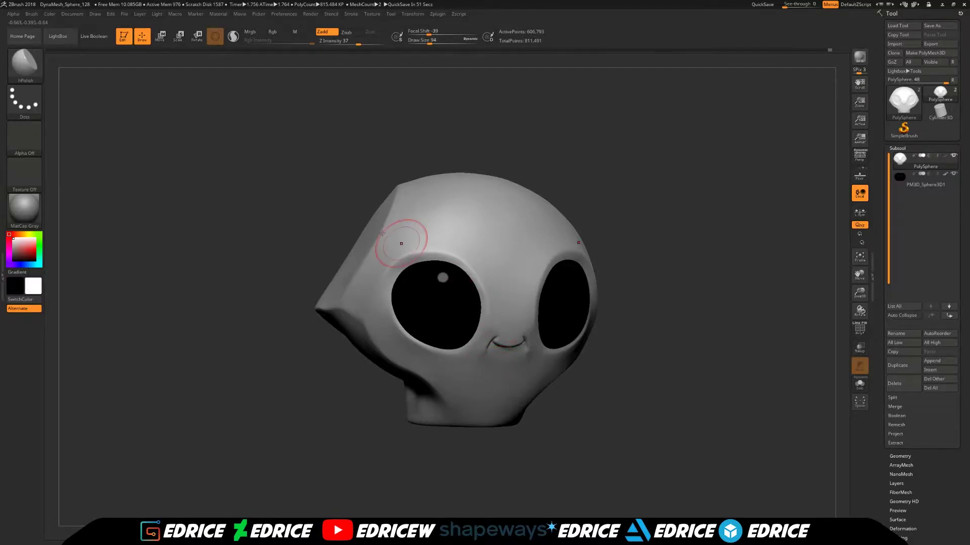
click(32, 65)
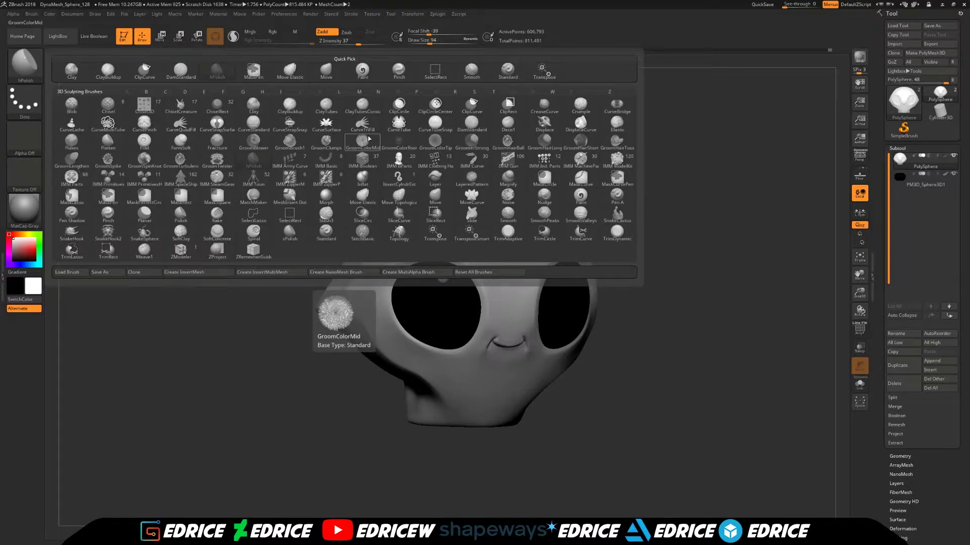
click(472, 159)
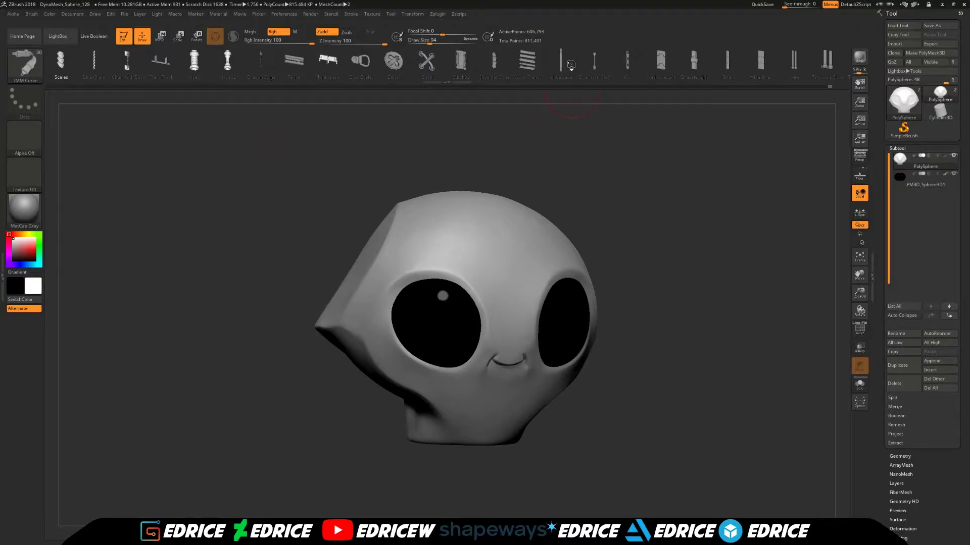
click(561, 57)
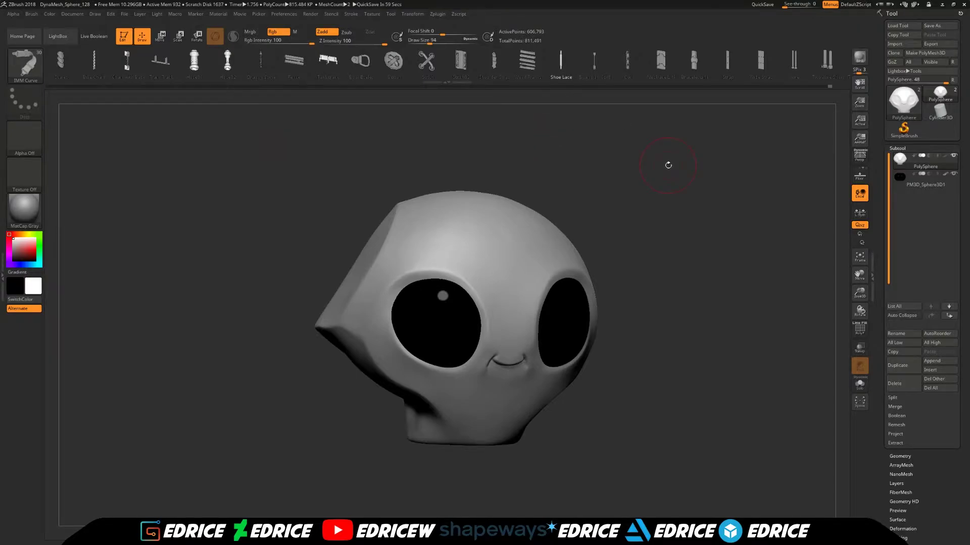
drag(859, 276, 791, 261)
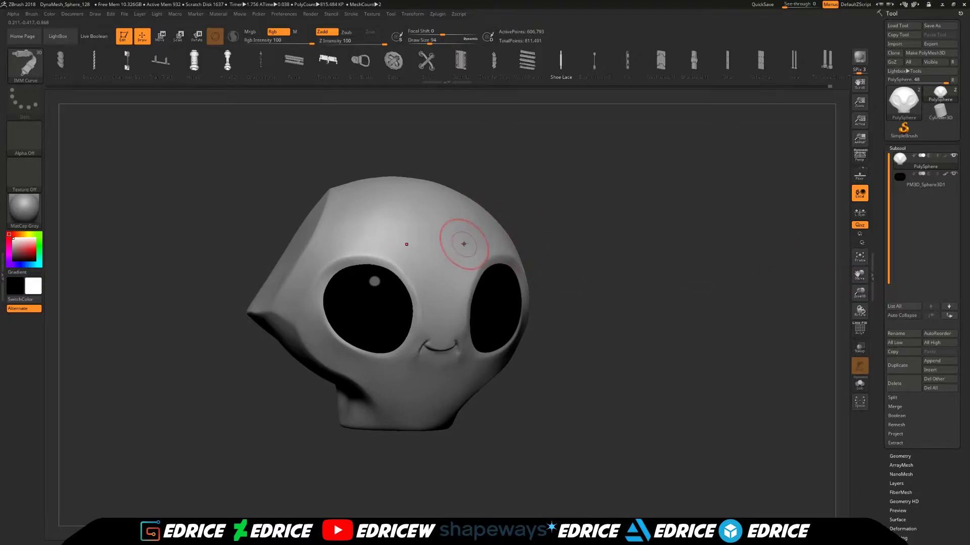
drag(461, 243, 437, 244)
drag(706, 194, 708, 194)
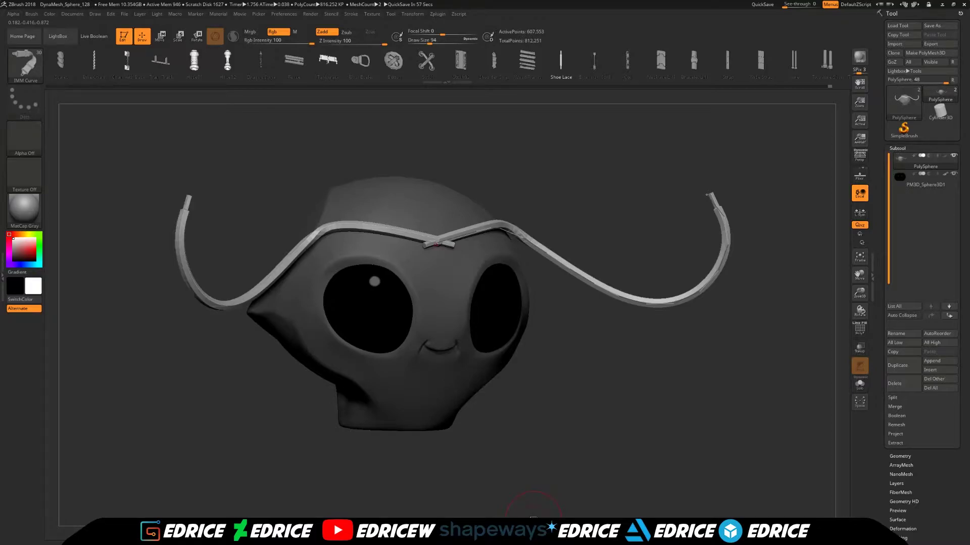
Extend the shoe lace curve from its outer end, looping it upward and back down towards the neck level.
key(bracketleft)
key(bracketleft)
key(bracketleft)
key(bracketright)
key(bracketright)
key(bracketright)
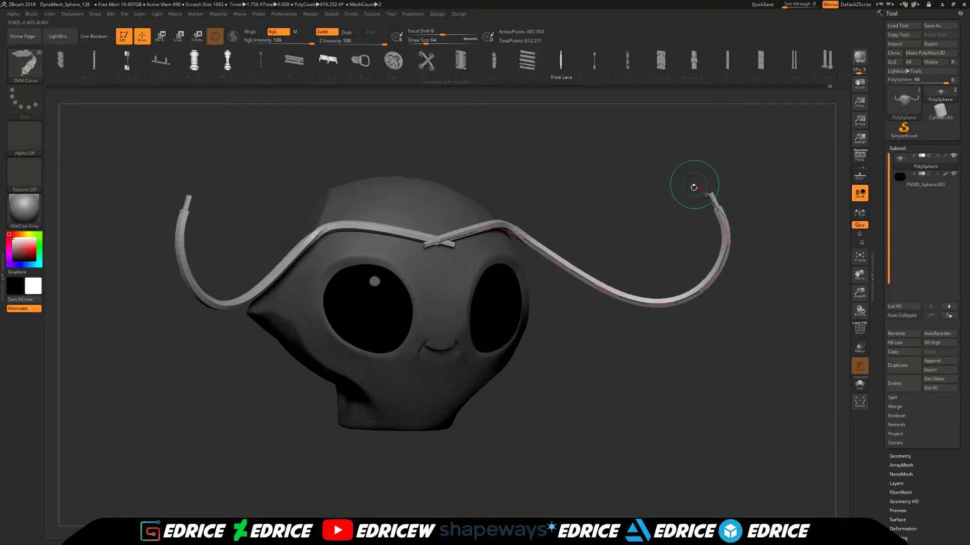
key(bracketleft)
key(bracketright)
key(bracketleft)
drag(701, 181, 706, 165)
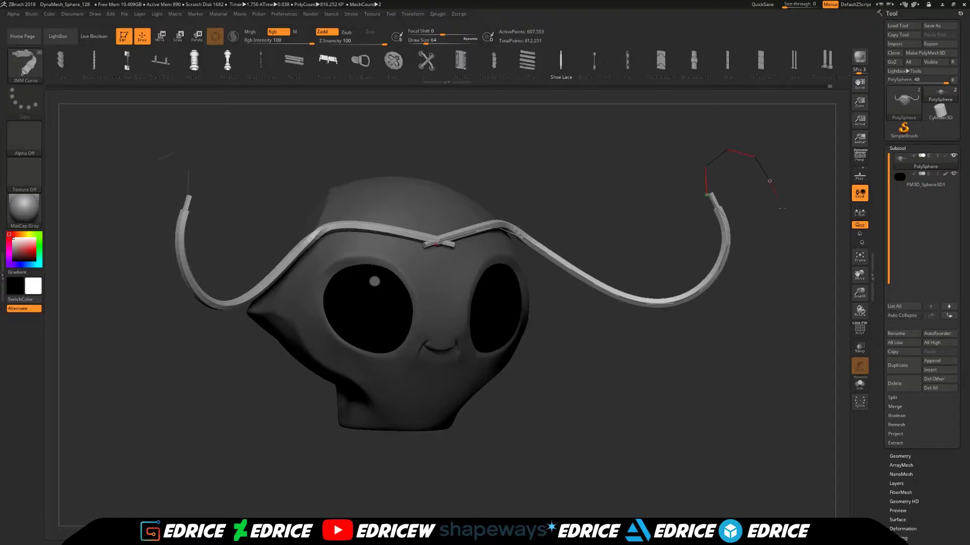
drag(738, 381, 634, 393)
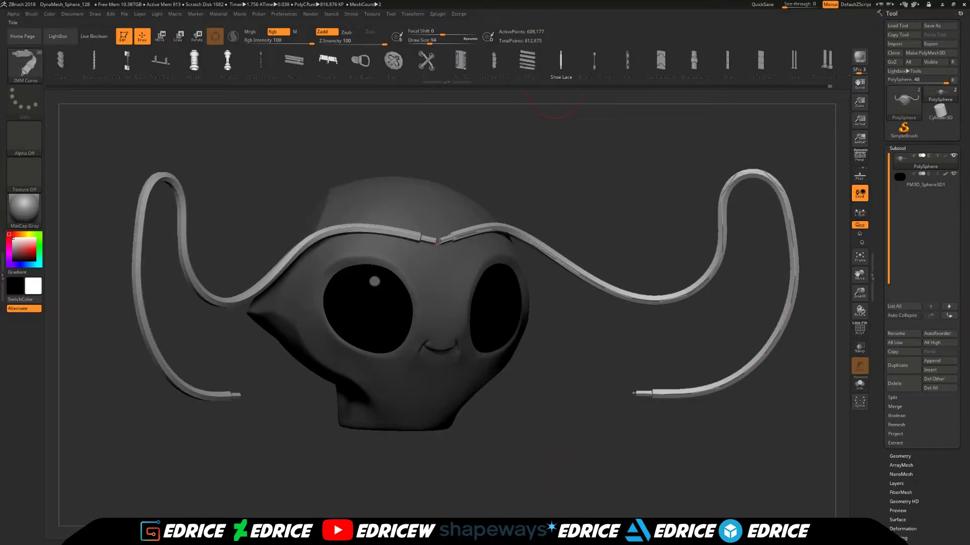
Dock the Stroke palette beside the canvas and examine its Curve, Curve Functions and Curve Modifiers settings.
click(352, 18)
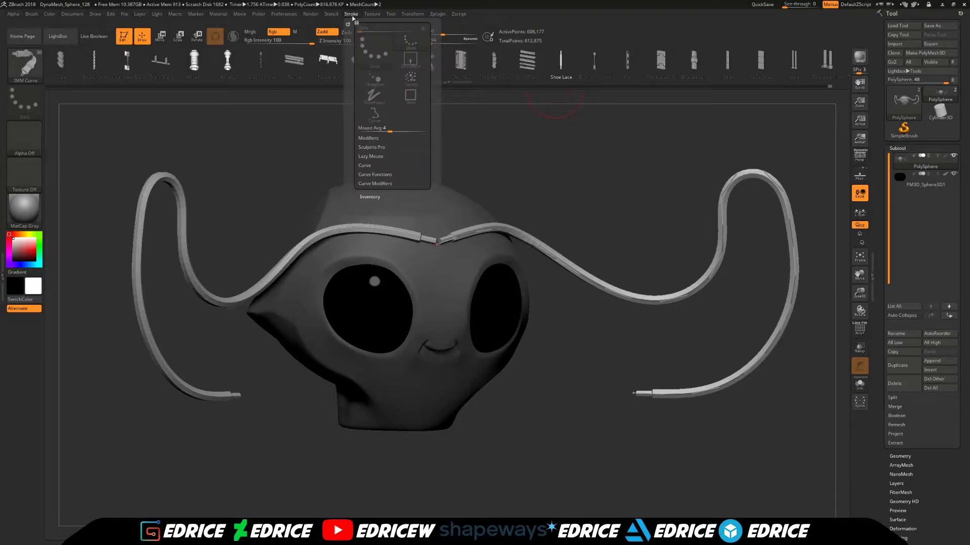
click(365, 166)
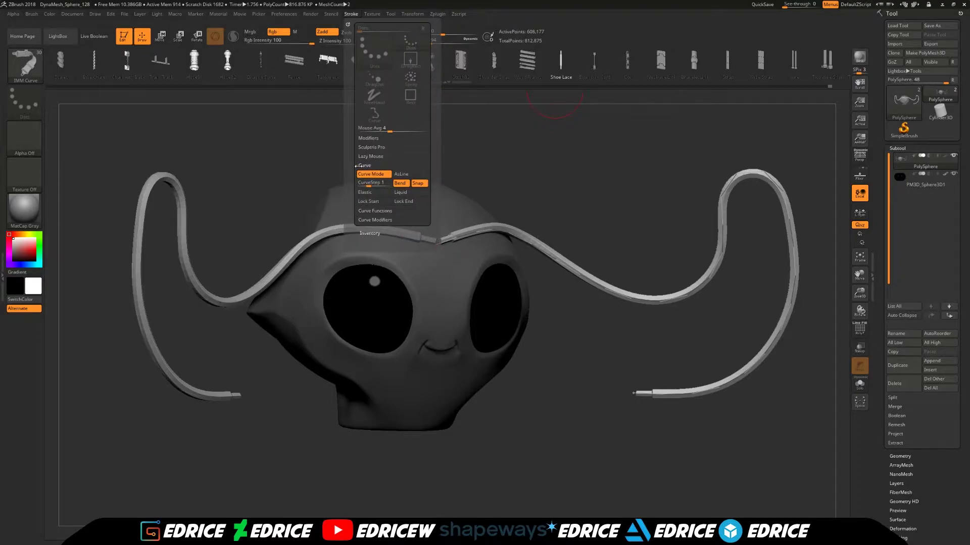
drag(359, 28, 904, 124)
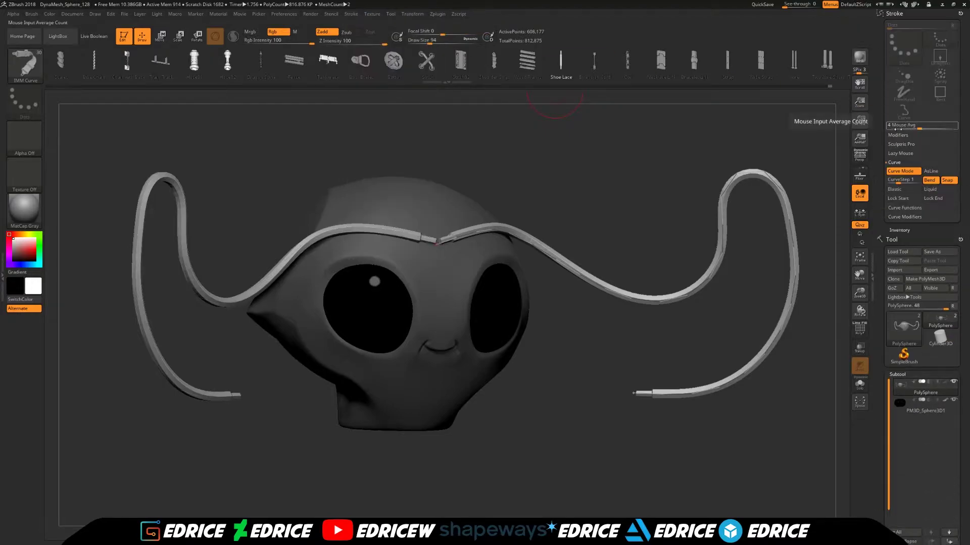
click(906, 218)
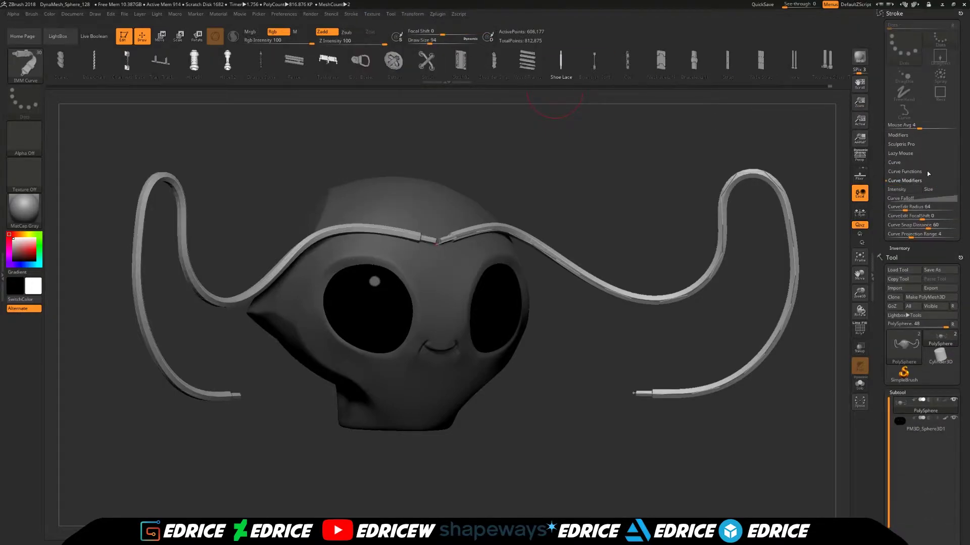
click(909, 172)
click(902, 162)
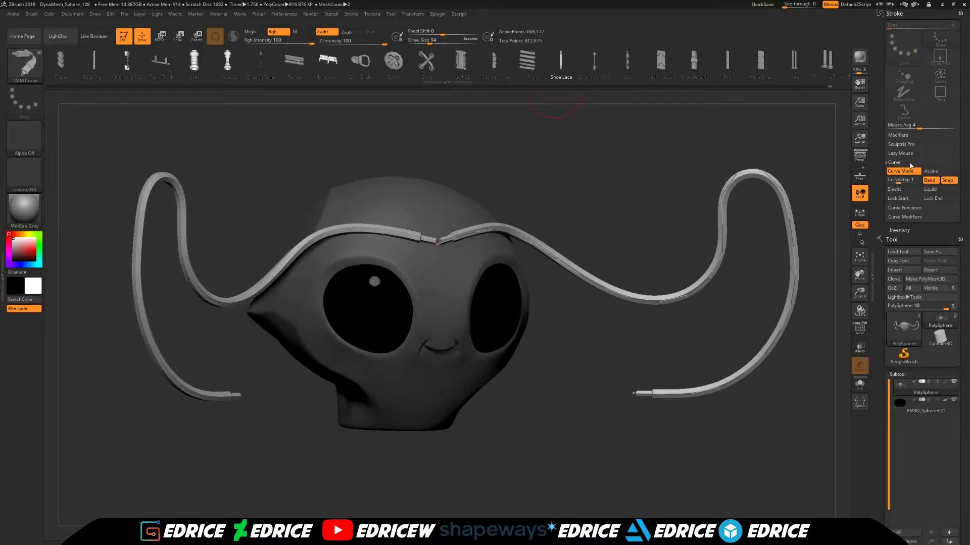
click(907, 208)
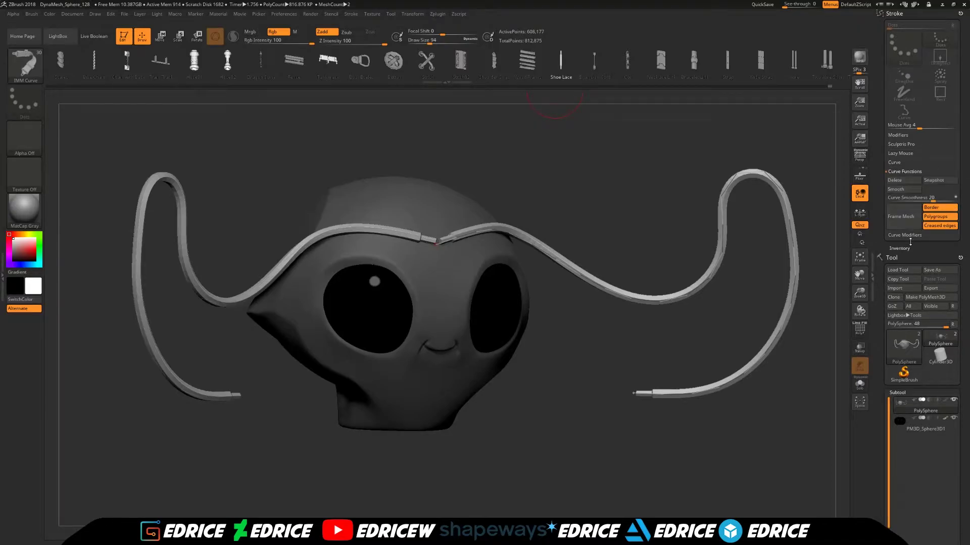
click(910, 233)
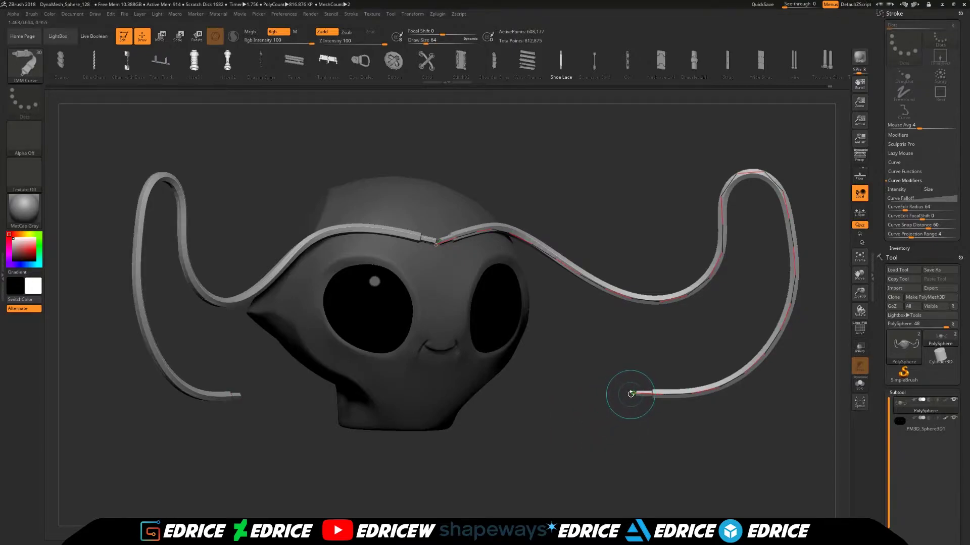
Continue the shoe lace from its lower end with a rounded bend that turns towards the neck and back outward.
drag(622, 402, 601, 395)
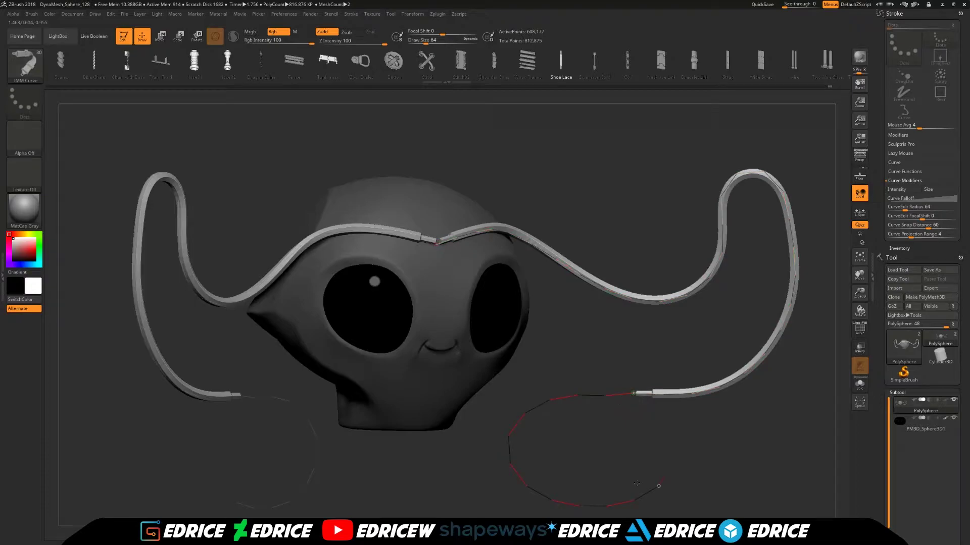
drag(637, 483, 631, 481)
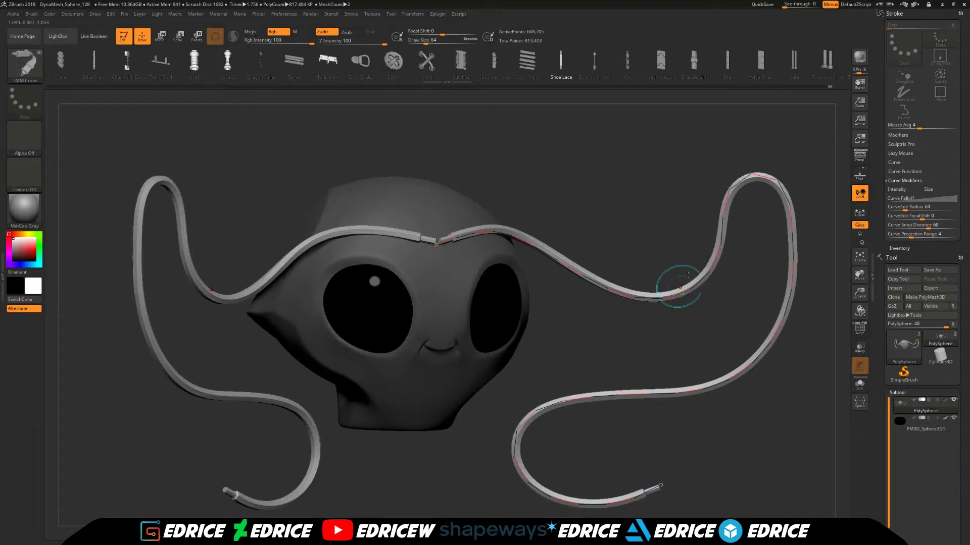
key(bracketright)
Enable Lock Start and Lock End for the curve, and pull the lace down beside the eye.
click(895, 162)
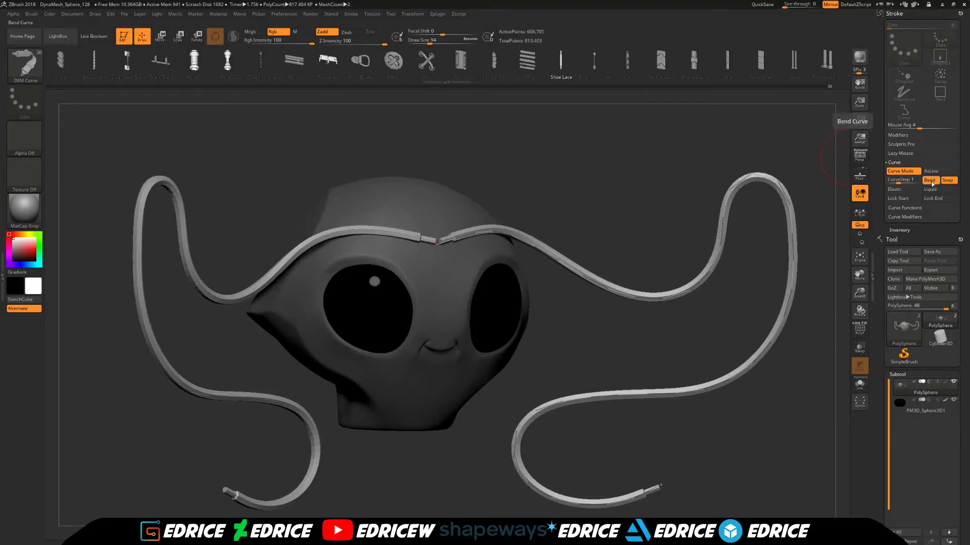
click(894, 199)
click(941, 200)
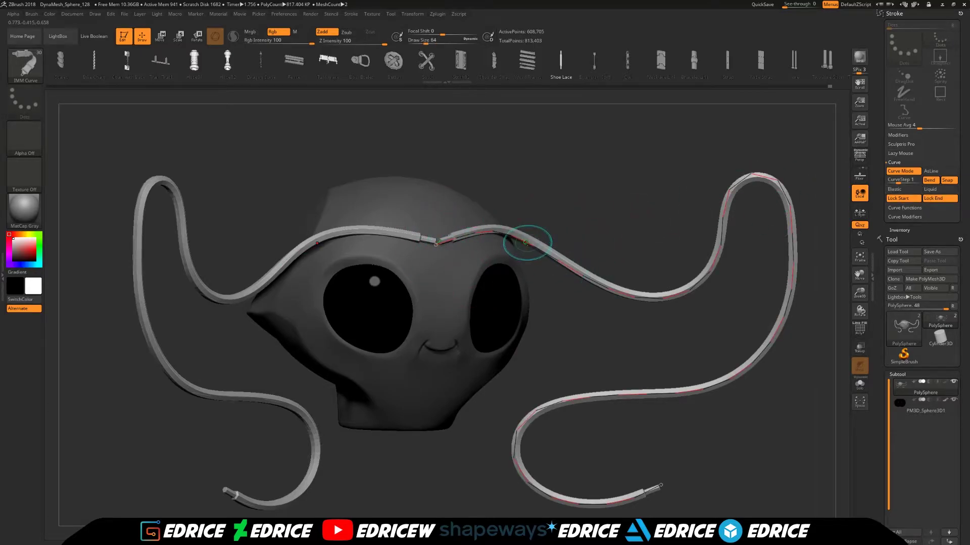
mouse_move(522, 230)
mouse_down()
mouse_move(553, 132)
mouse_move(523, 127)
mouse_move(558, 265)
mouse_move(535, 335)
mouse_up()
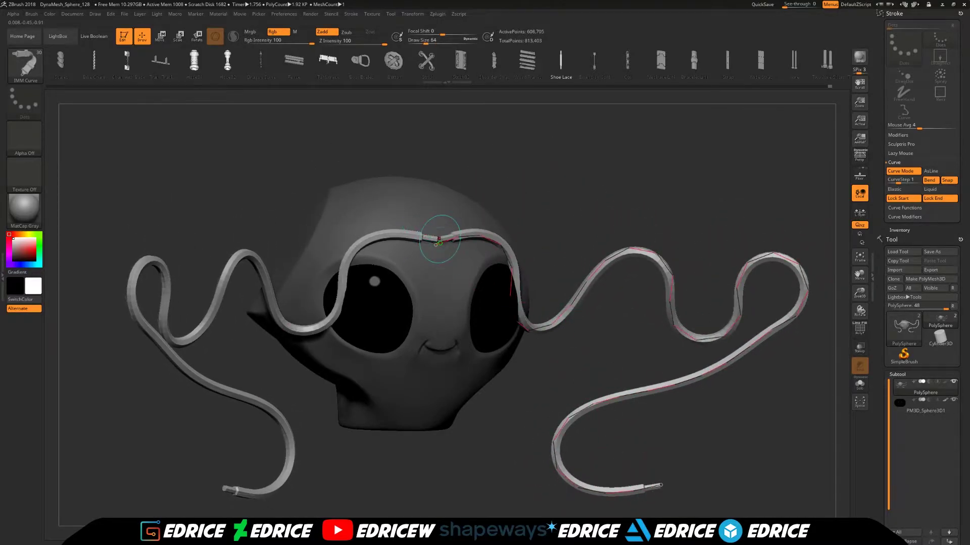
click(650, 448)
click(430, 43)
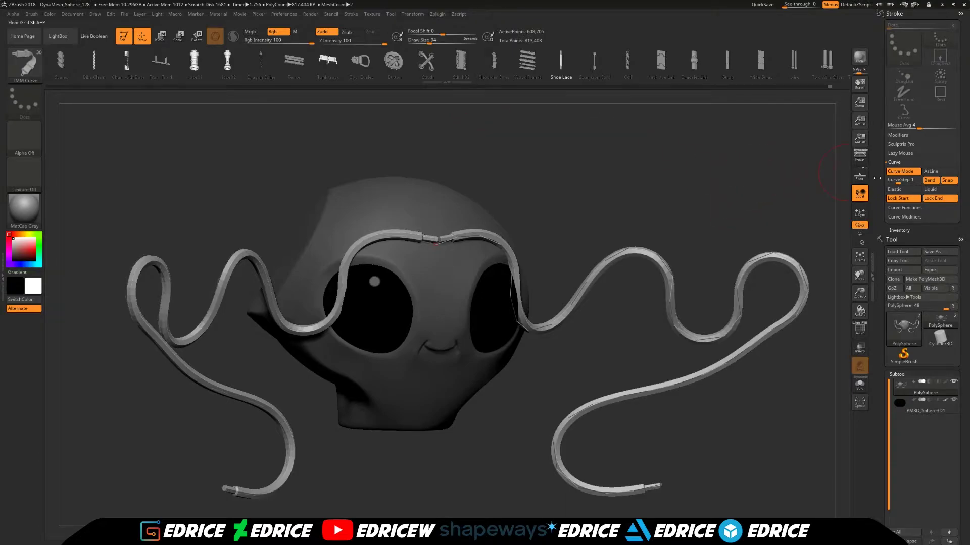
Replace the curve's start and end locks with Elastic editing and set Draw Size to 167.
click(899, 199)
click(933, 198)
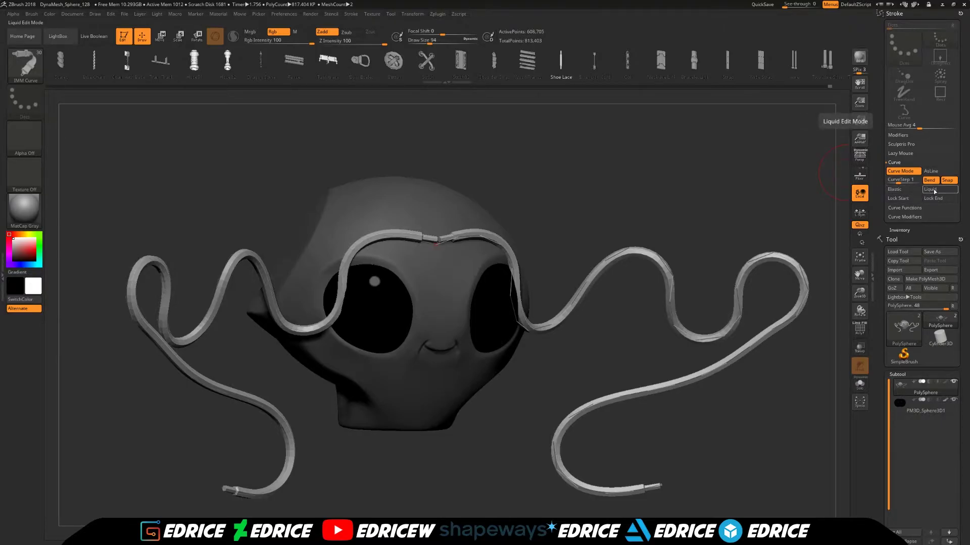
click(903, 190)
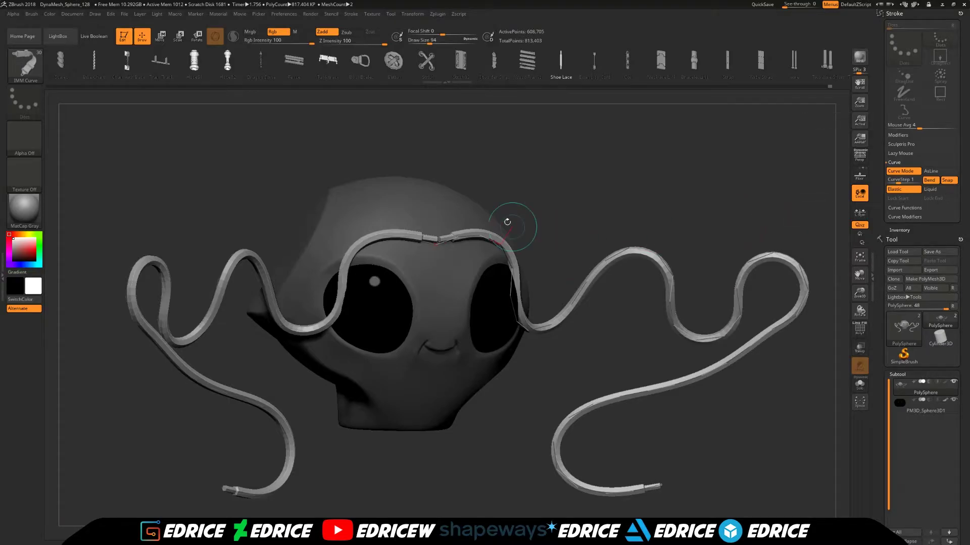
drag(429, 42, 426, 42)
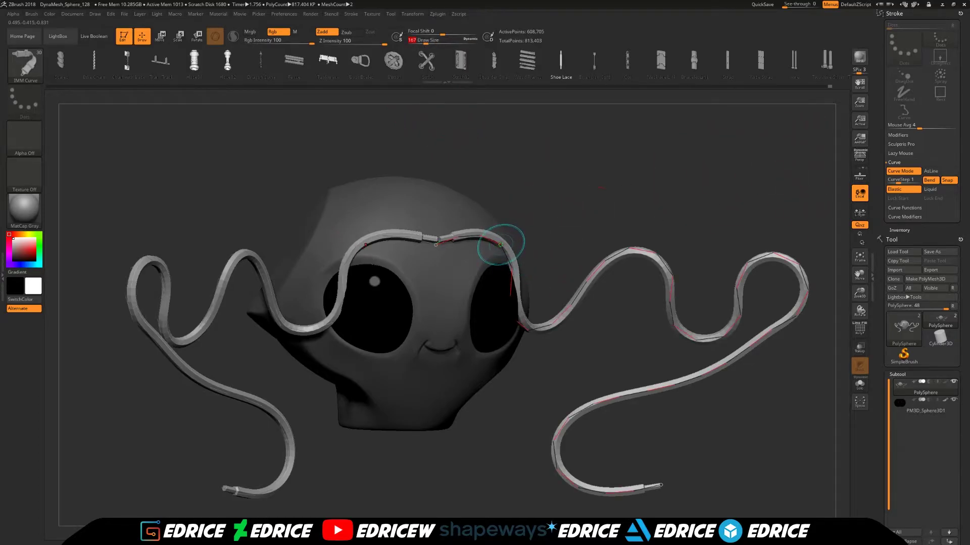
Pull the elastic lace curve upward and outward into several tall zigzag bends beside the head.
mouse_move(500, 244)
mouse_down()
mouse_move(606, 177)
mouse_move(676, 194)
mouse_up()
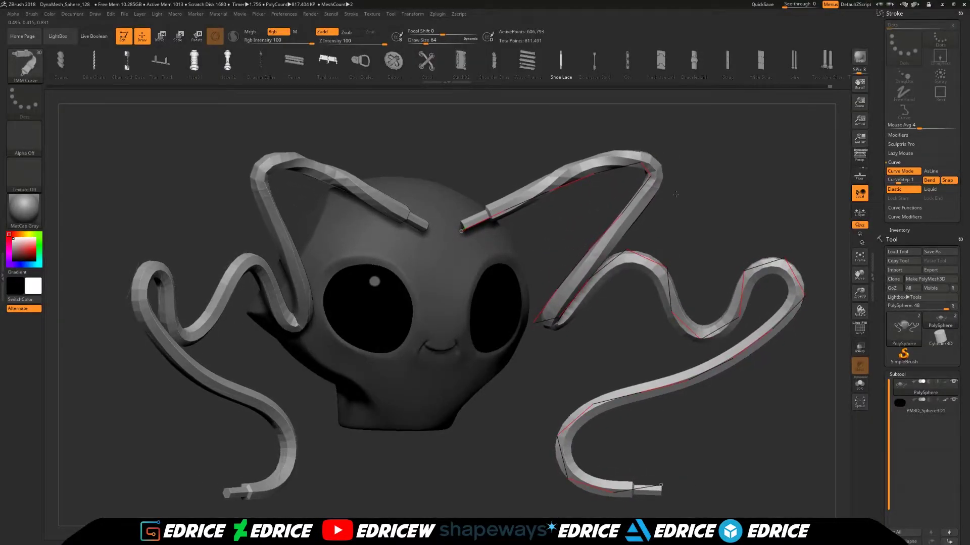
drag(667, 275, 788, 147)
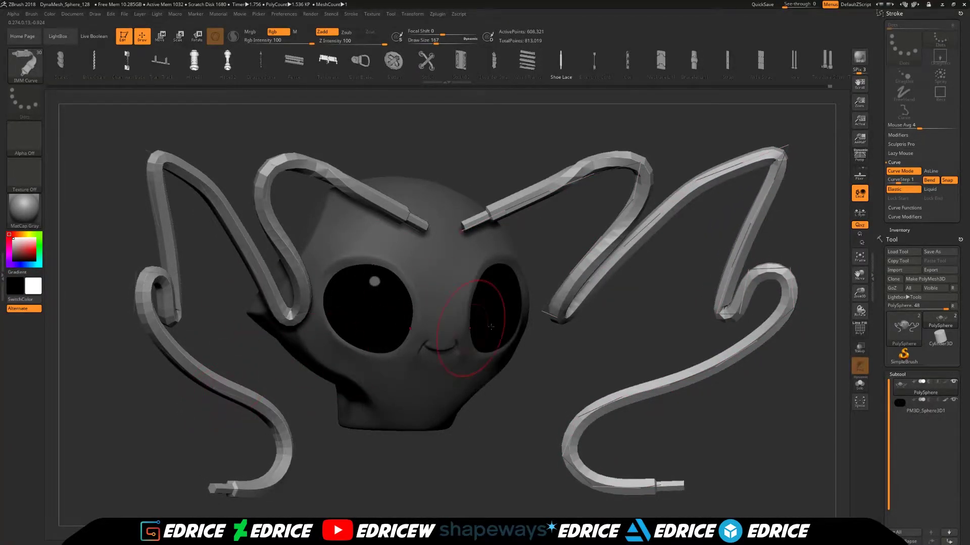
drag(860, 293, 793, 278)
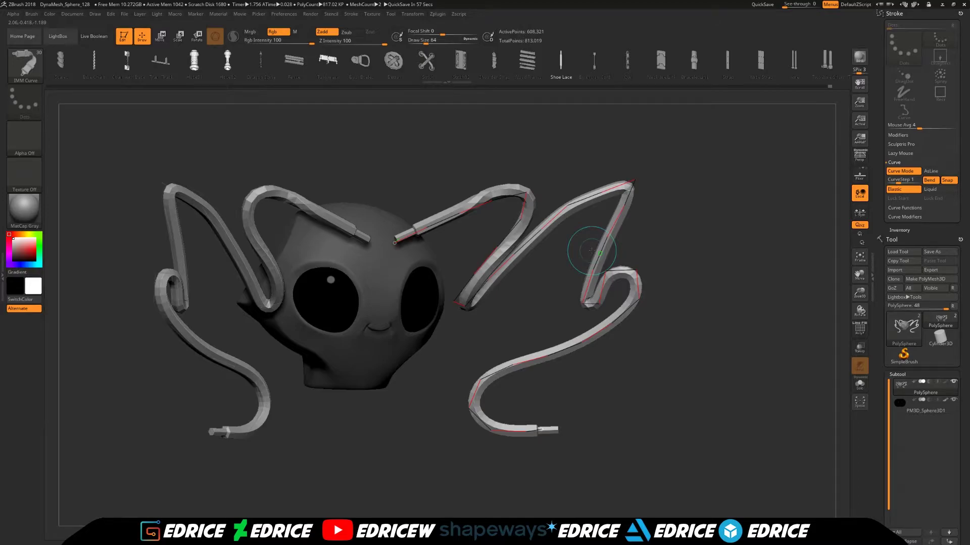
drag(612, 325, 783, 228)
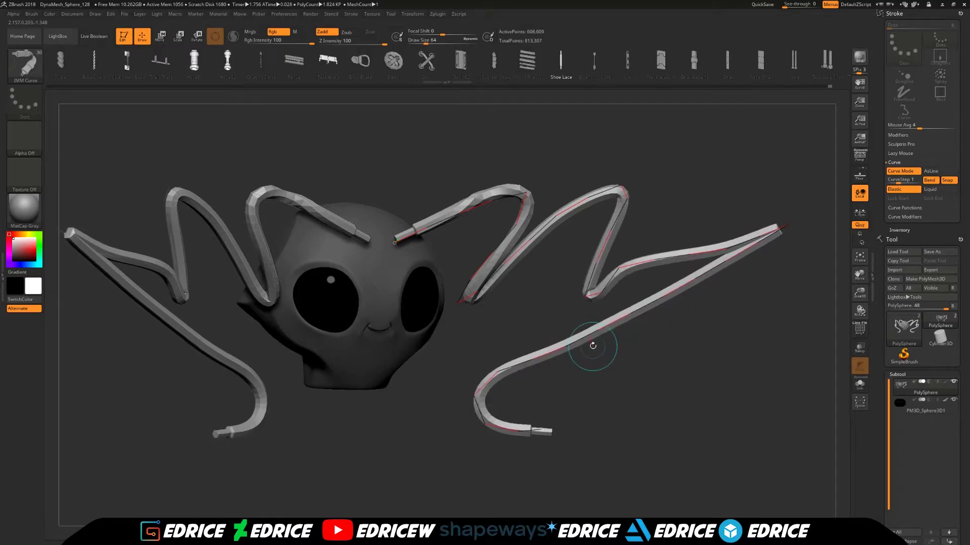
drag(590, 335, 790, 379)
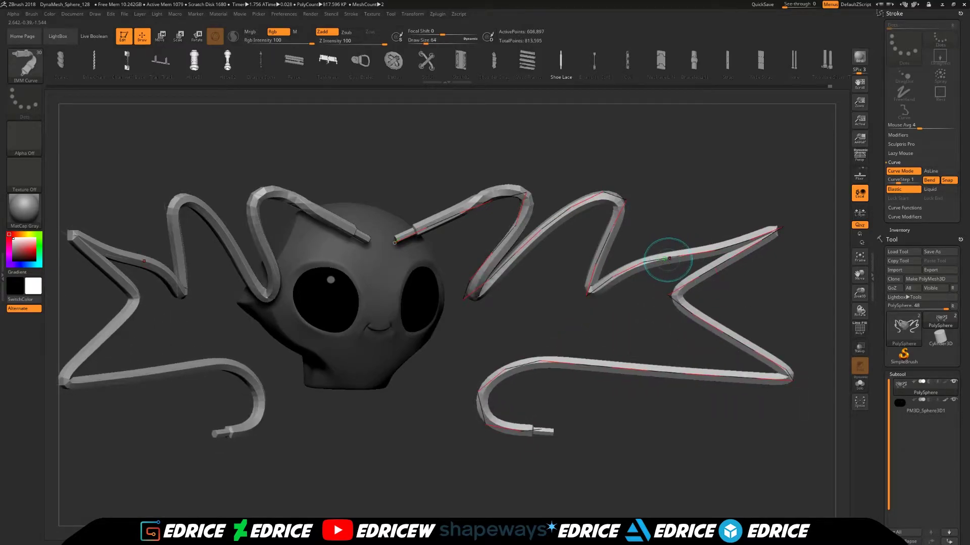
drag(668, 259, 712, 127)
drag(714, 320, 803, 287)
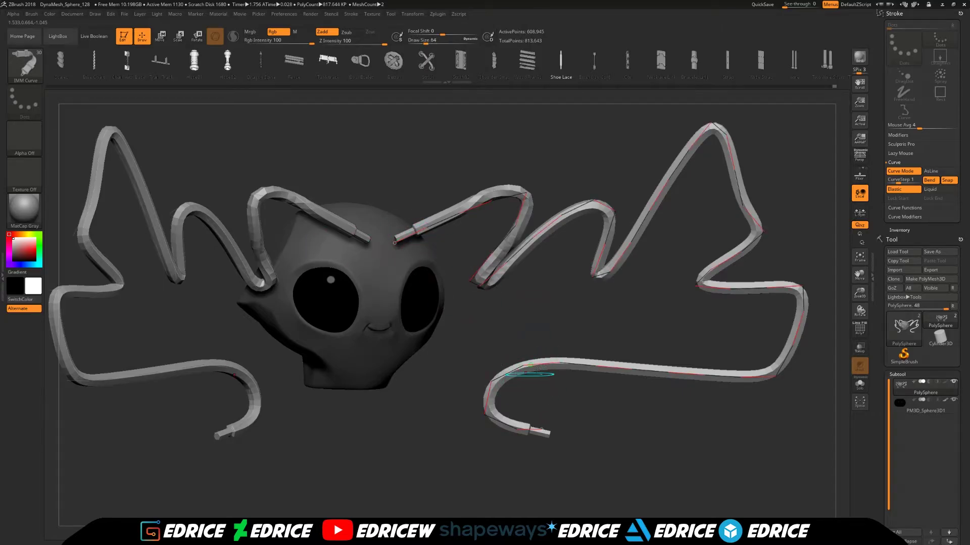
Pull further bends into the lace's lower and outer sections, square off its upper loop, and raise the strand nearest the forehead.
drag(614, 362, 650, 279)
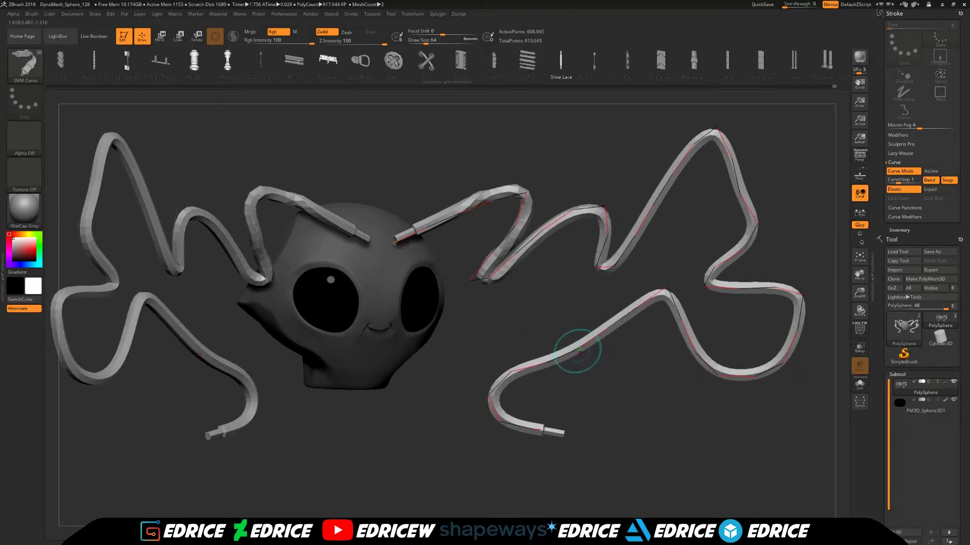
drag(577, 351, 660, 418)
drag(761, 370, 786, 408)
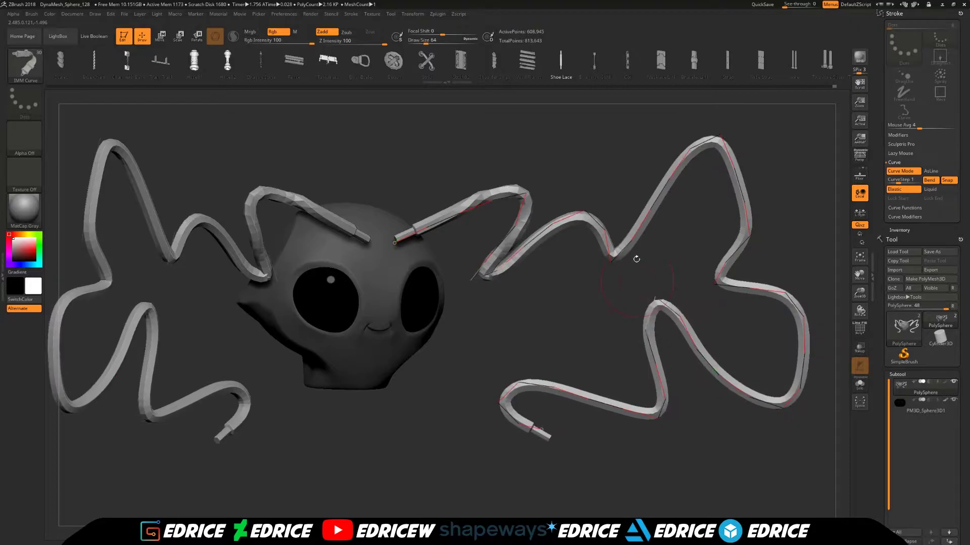
drag(744, 196, 723, 213)
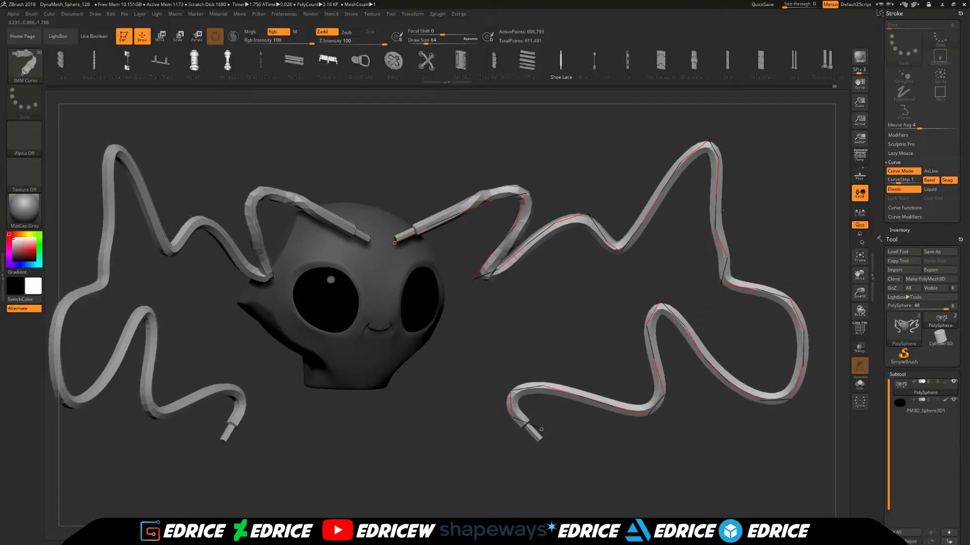
drag(716, 152, 796, 134)
drag(671, 187, 610, 133)
drag(481, 198, 435, 119)
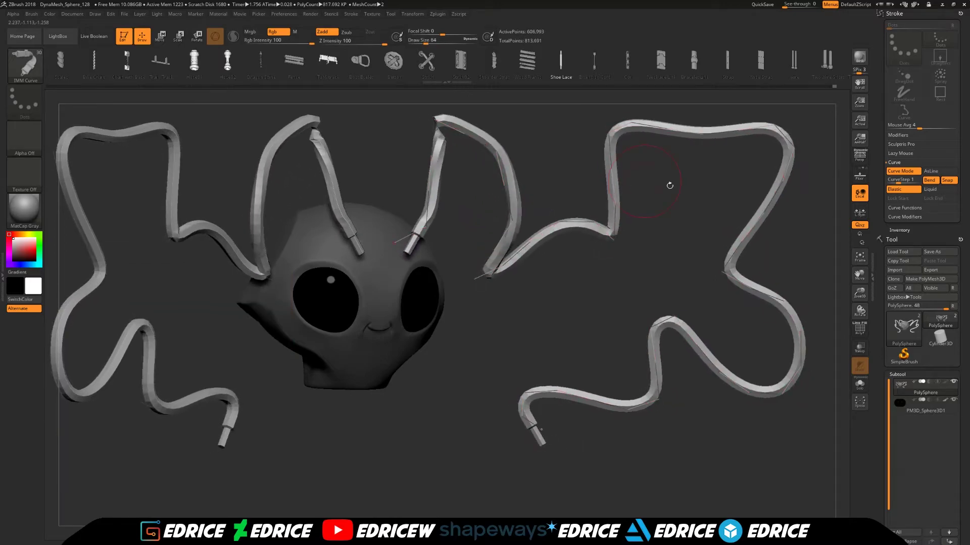
Switch the curve editing from Elastic to Liquid and pull the lace into a smaller set of broad, rounded bends beside the head.
click(928, 191)
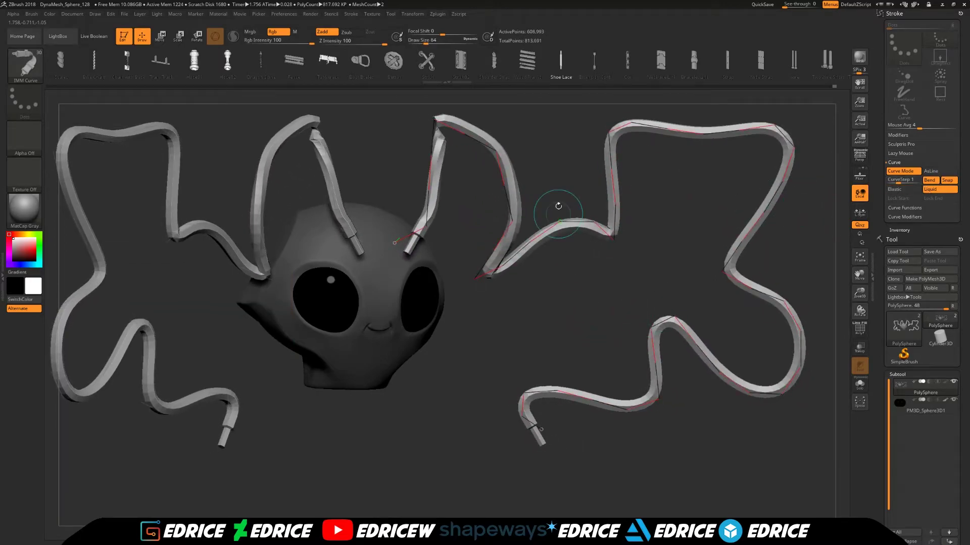
drag(859, 293, 821, 318)
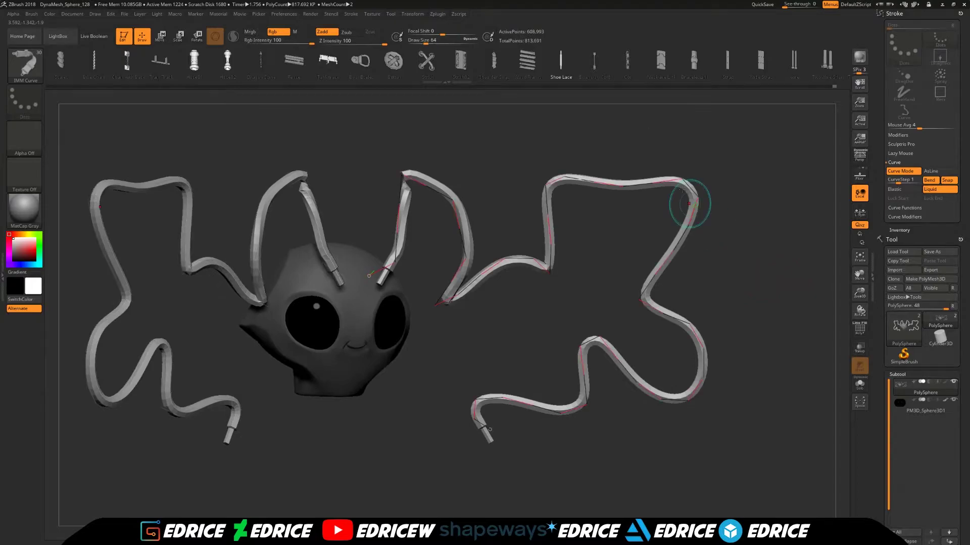
drag(624, 185, 492, 334)
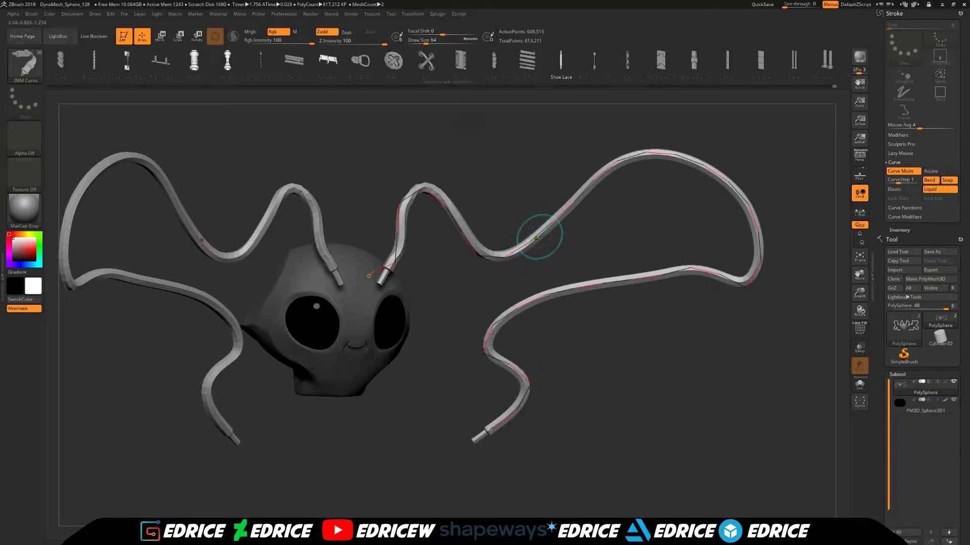
drag(541, 235, 653, 228)
drag(469, 233, 585, 152)
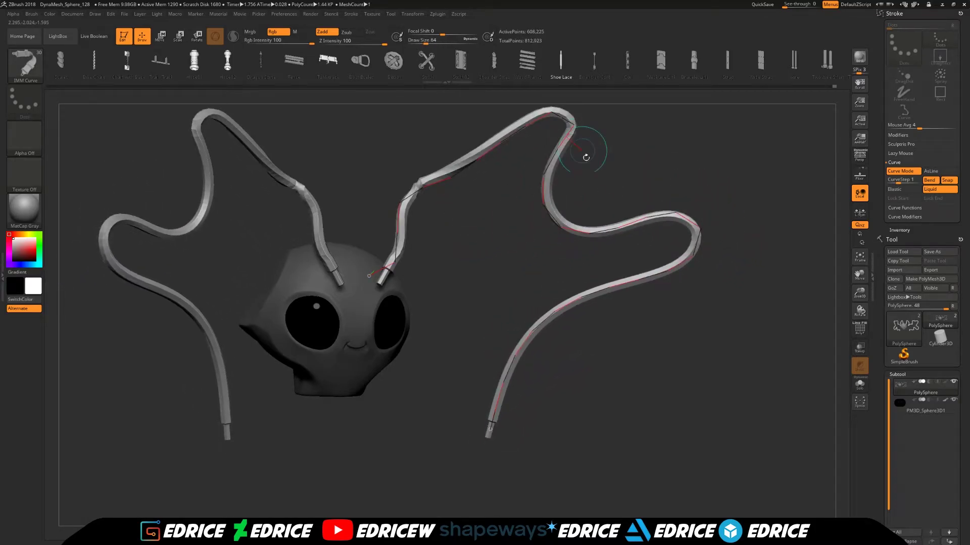
drag(567, 225, 743, 367)
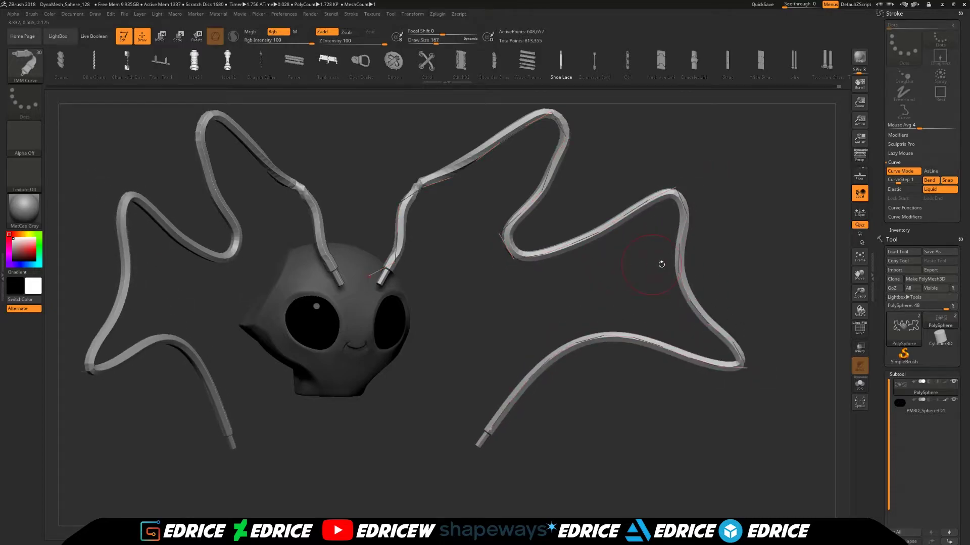
Pull the lace's outer half into further bends, raising a tall narrow peak beside the inner fold.
drag(680, 279, 809, 187)
drag(669, 325, 515, 298)
drag(672, 305, 752, 388)
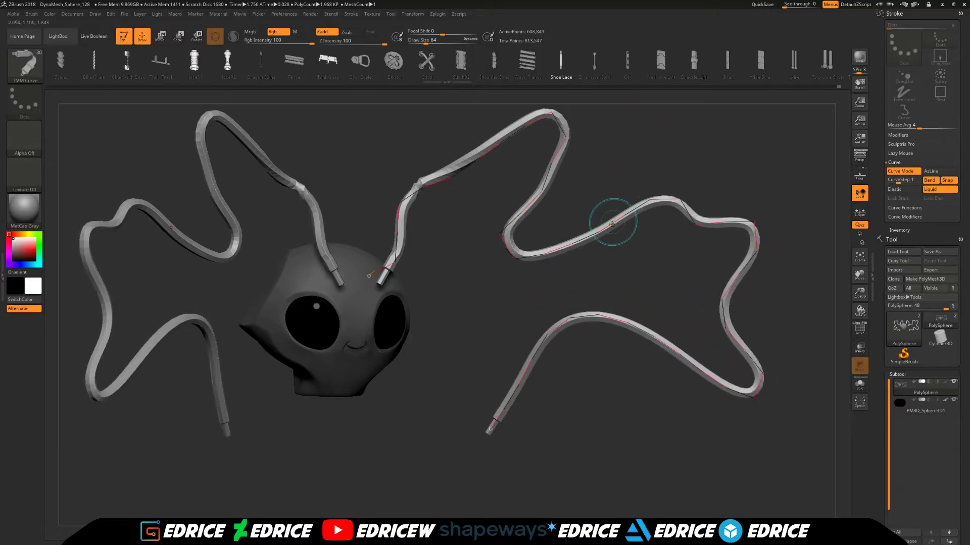
drag(609, 225, 663, 320)
key(bracketright)
drag(572, 255, 646, 155)
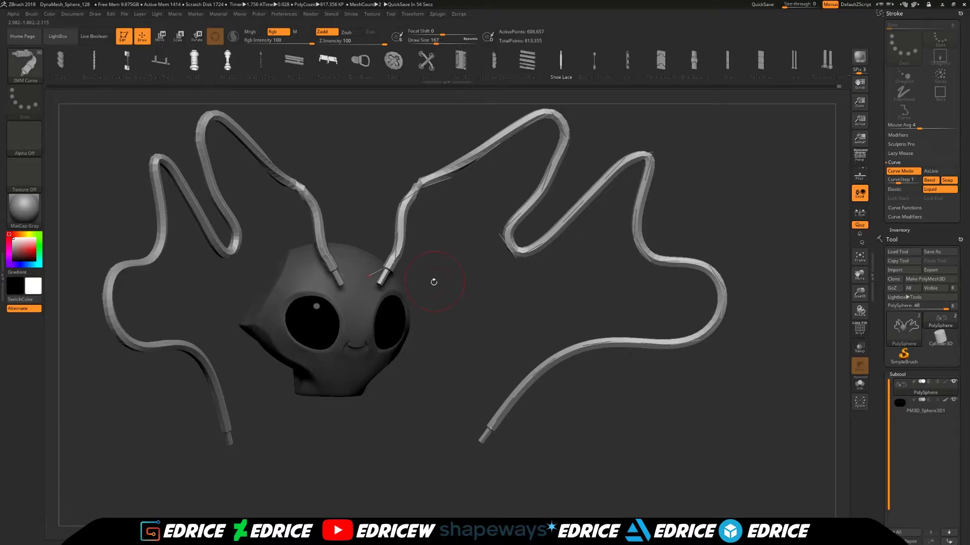
Set Draw Size to 212 and smooth the lace's zigzag bends into one broad arch ending in a long outer sweep.
key(bracketleft)
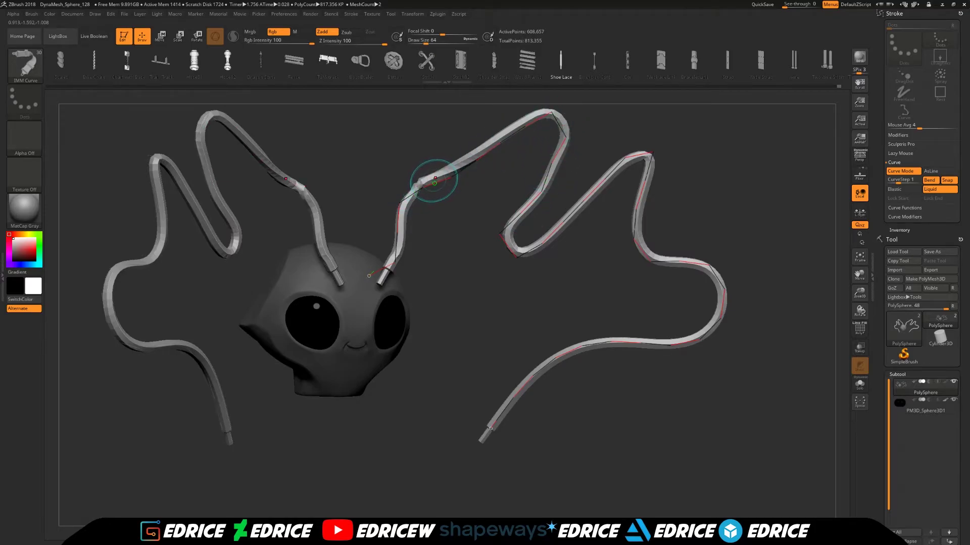
click(447, 368)
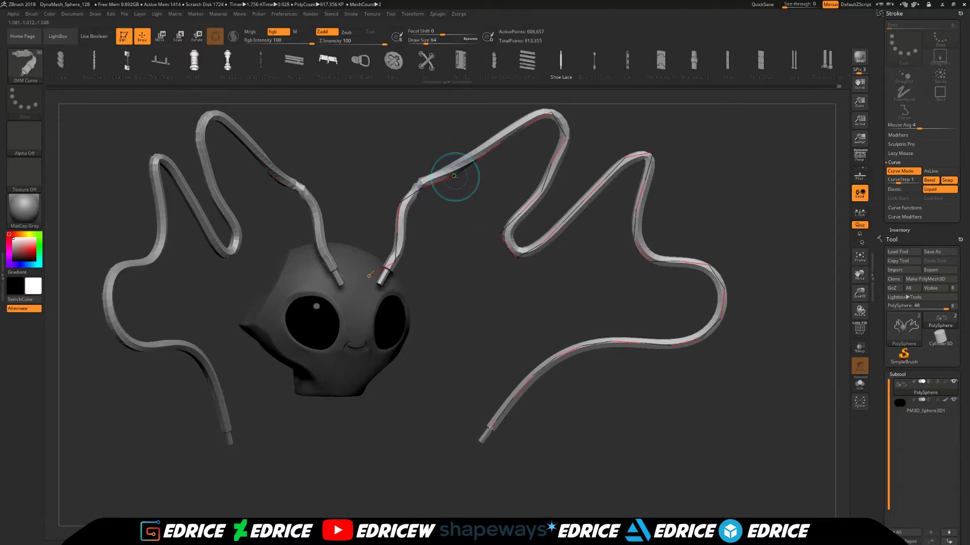
key(s)
drag(454, 177, 467, 181)
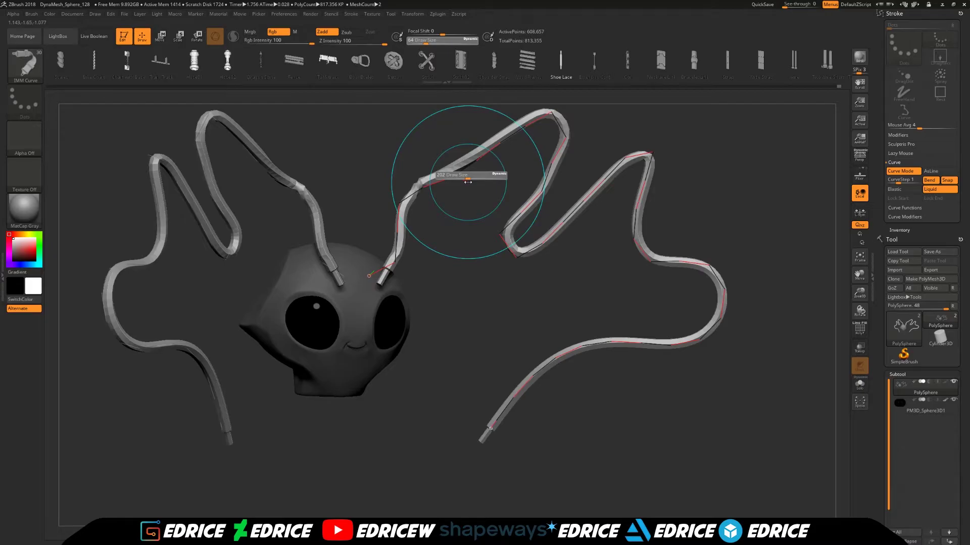
drag(467, 182, 469, 181)
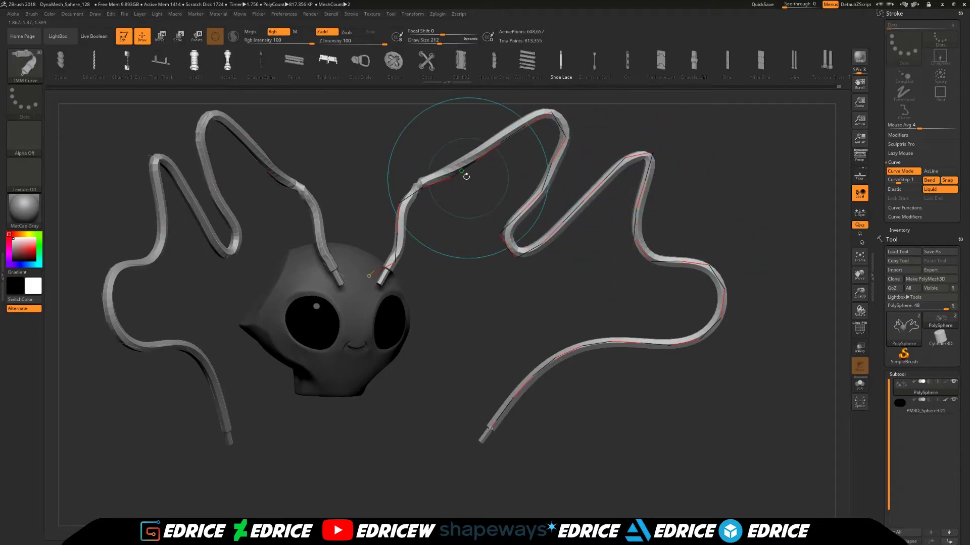
shift+drag(450, 178, 464, 186)
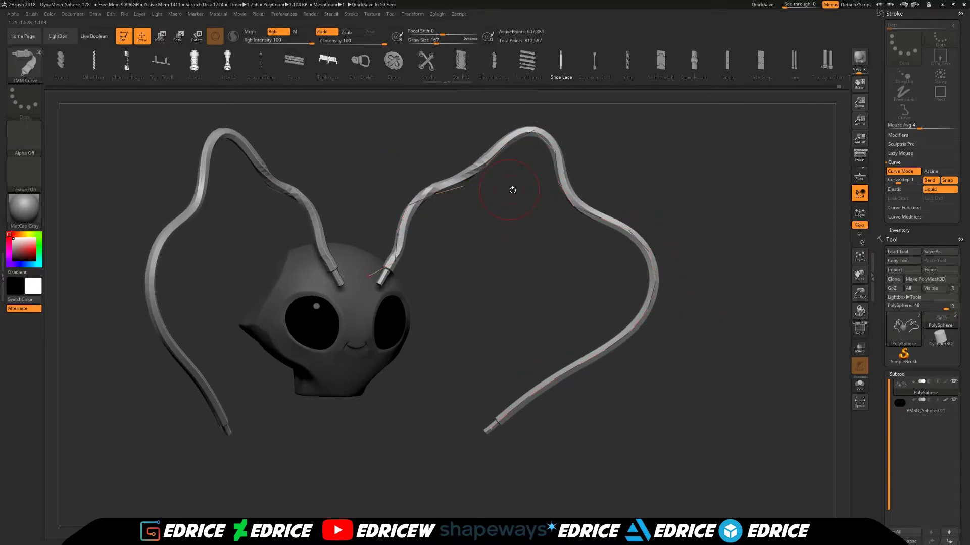
mouse_move(568, 197)
mouse_down()
mouse_move(532, 222)
mouse_move(543, 220)
mouse_up()
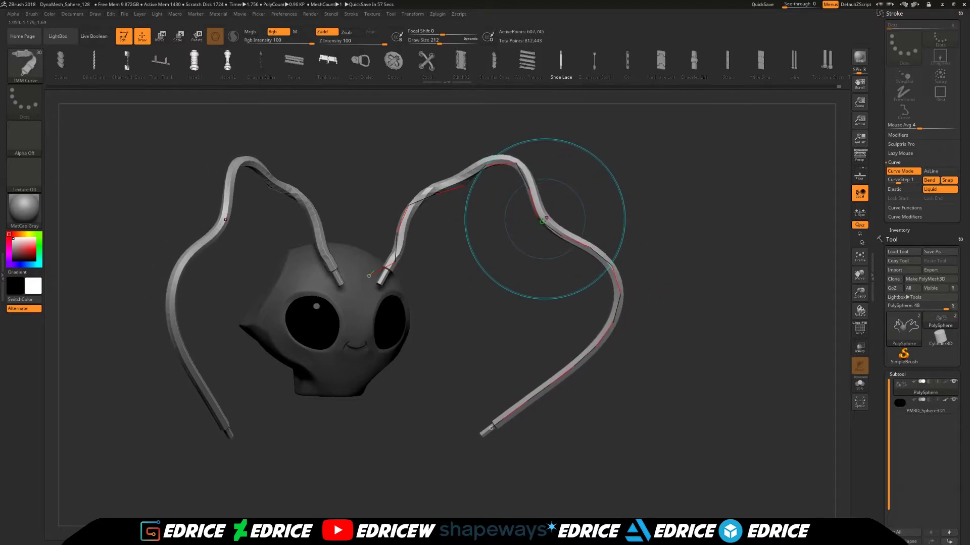
Raise Draw Size to 400 and update the lace curve to thicken its geometry.
key(s)
key(s)
mouse_move(543, 219)
mouse_down()
mouse_move(525, 219)
mouse_move(539, 219)
mouse_up()
key(s)
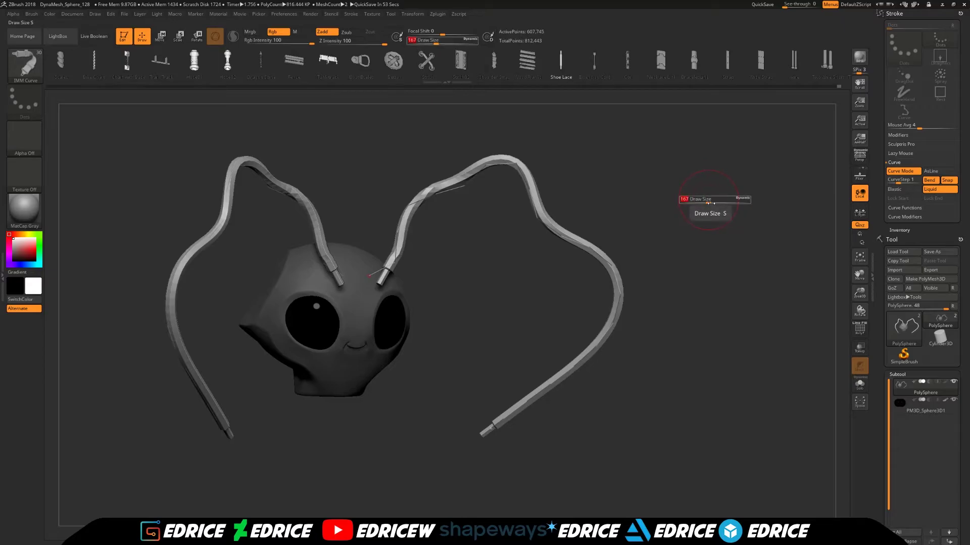
drag(709, 201, 724, 202)
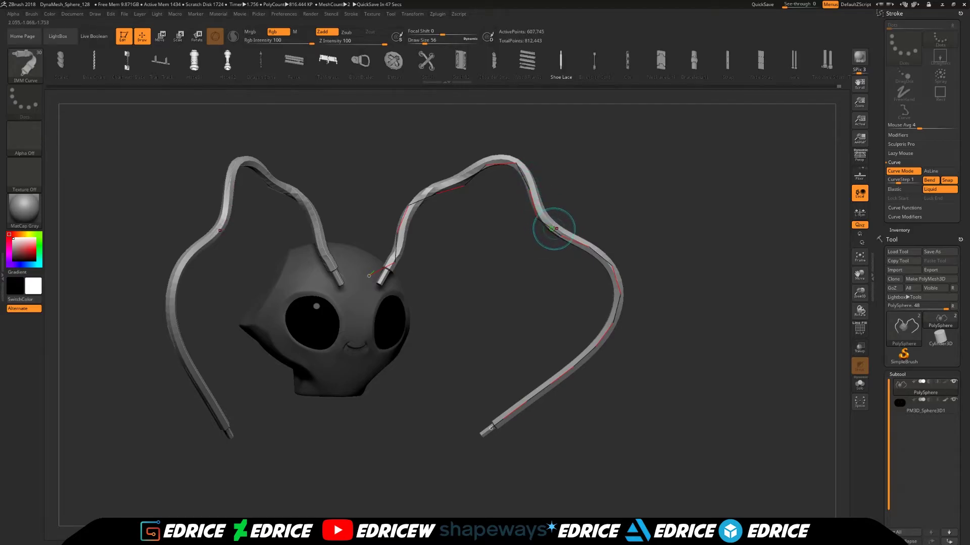
click(554, 229)
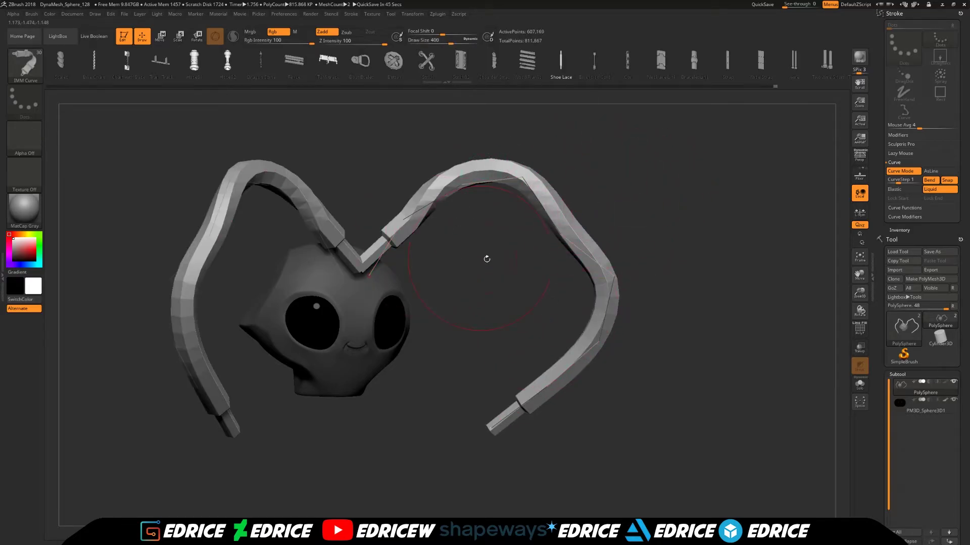
Reduce Draw Size to 56 and update the curve so the lace is rebuilt much thinner.
key(s)
drag(713, 195, 685, 201)
click(607, 260)
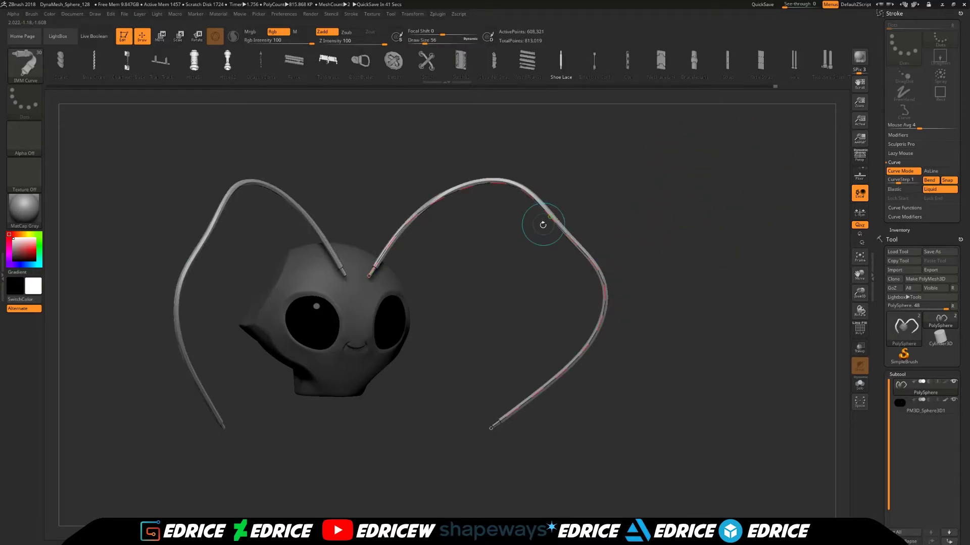
Set Draw Size to 83 and pull the thin lace inward below its peak and outward farther down its outer side.
key(s)
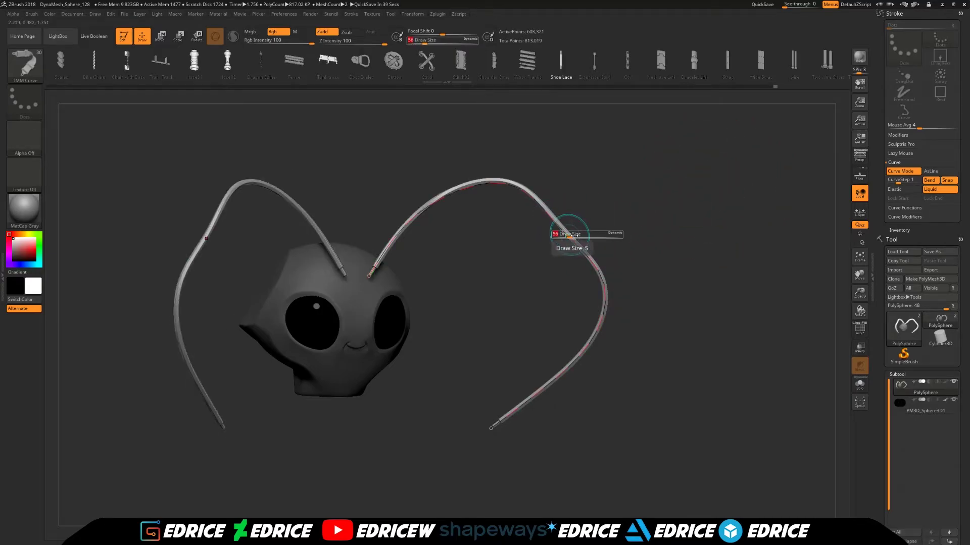
drag(574, 235, 559, 234)
key(s)
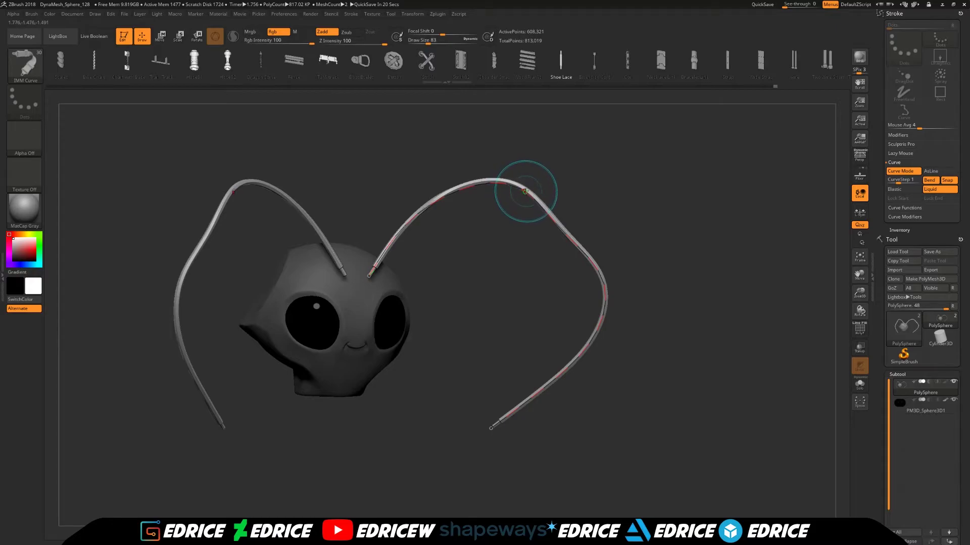
drag(523, 190, 506, 228)
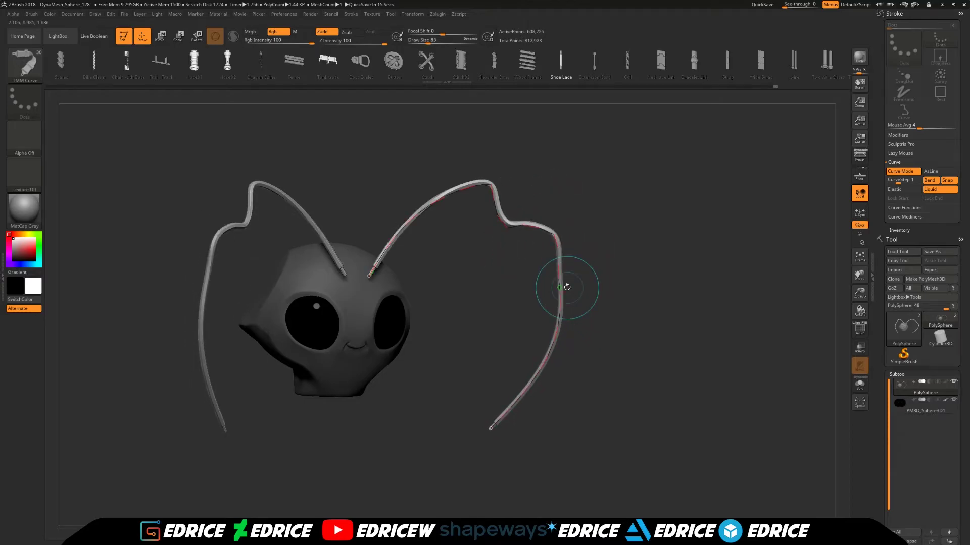
drag(566, 287, 593, 268)
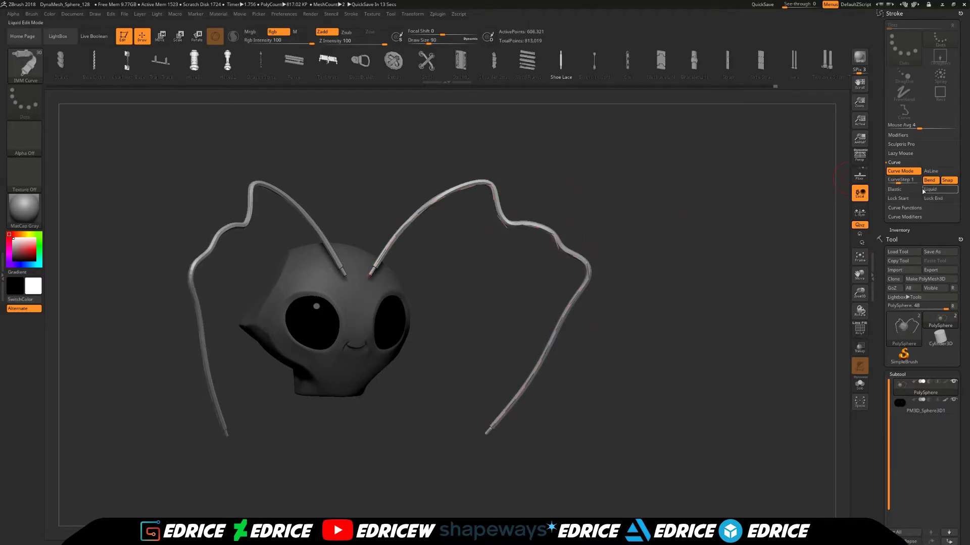
Turn off Liquid editing, pull the whole unlocked lace outward, and bring its inner end back to above the eye.
mouse_move(538, 228)
mouse_down()
mouse_move(537, 239)
mouse_move(585, 224)
mouse_move(547, 345)
mouse_move(630, 191)
mouse_up()
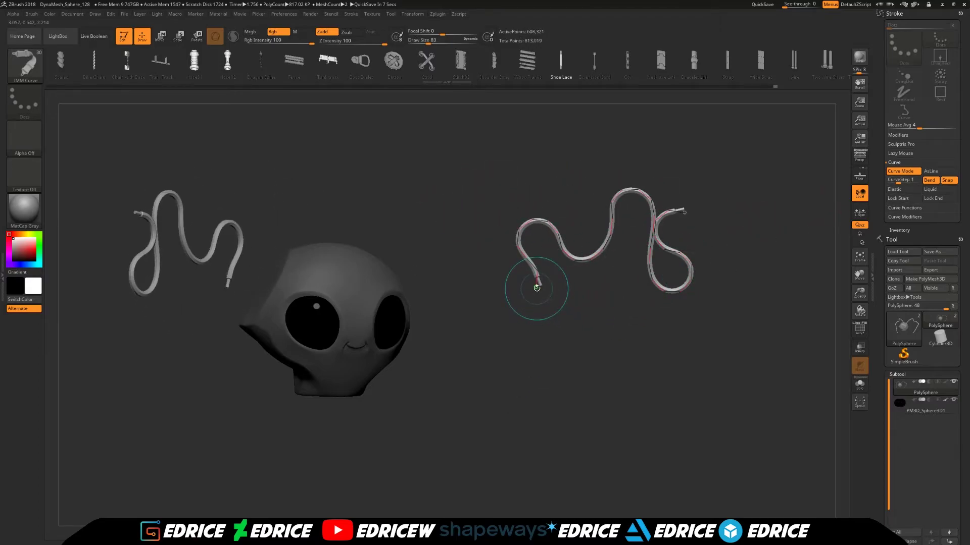
drag(536, 285, 380, 291)
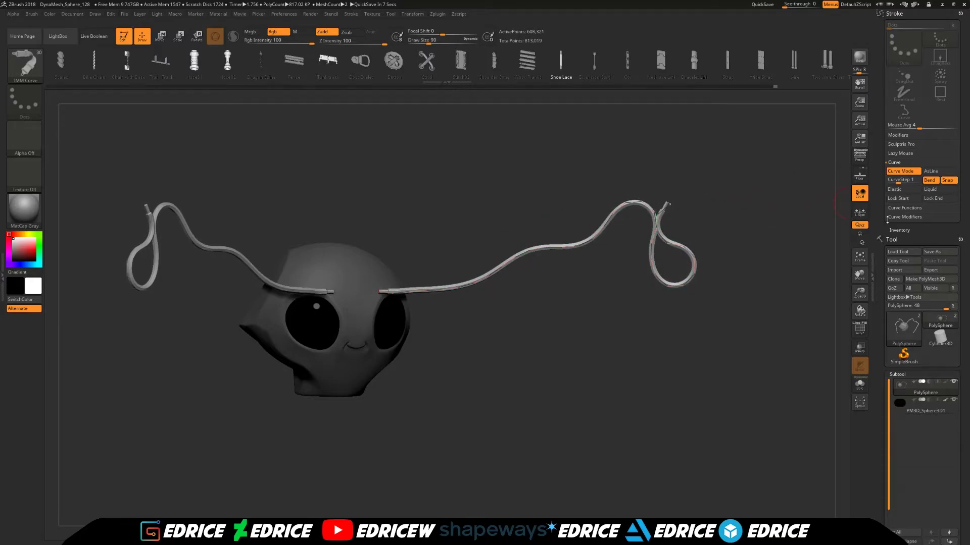
Enable Lock Start and Lock End for the curve and pull the middle of the lace into wavy bends.
click(903, 199)
click(933, 198)
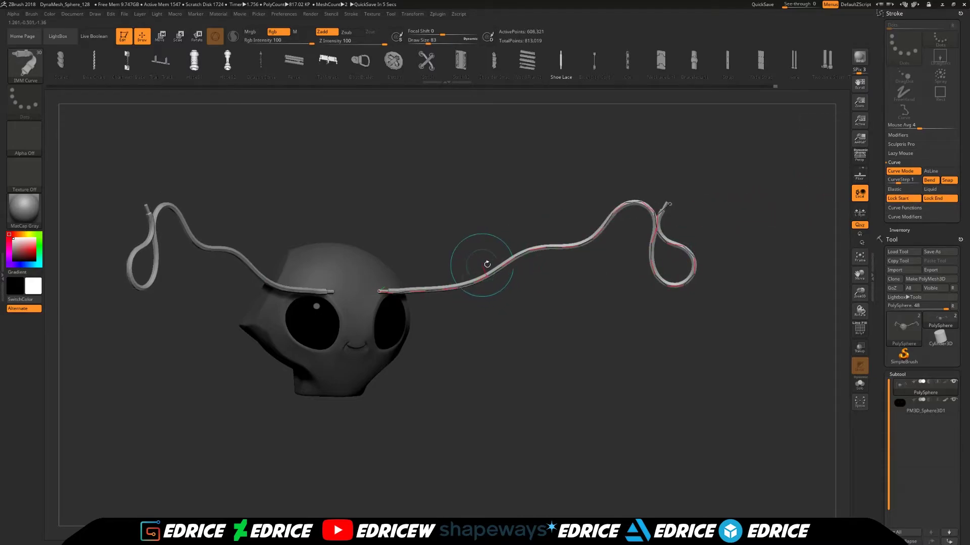
mouse_move(485, 268)
mouse_down()
mouse_move(498, 237)
mouse_move(487, 194)
mouse_move(500, 273)
mouse_move(528, 268)
mouse_move(547, 281)
mouse_up()
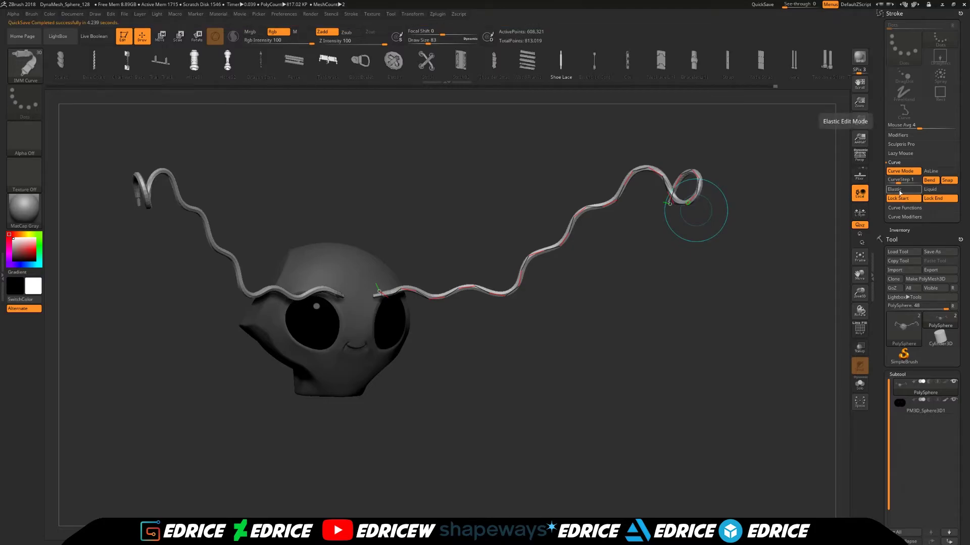
Switch to Elastic editing, undo the trial pulls on the lace, and pull its middle upward into a sharp peak.
click(903, 190)
drag(556, 249, 589, 310)
key(ctrl+z)
key(ctrl+z)
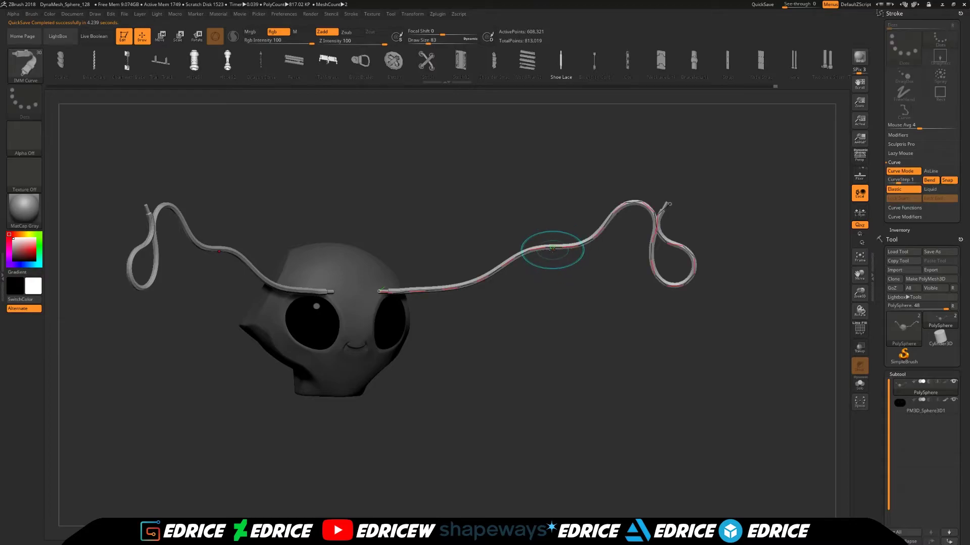
drag(559, 253, 528, 189)
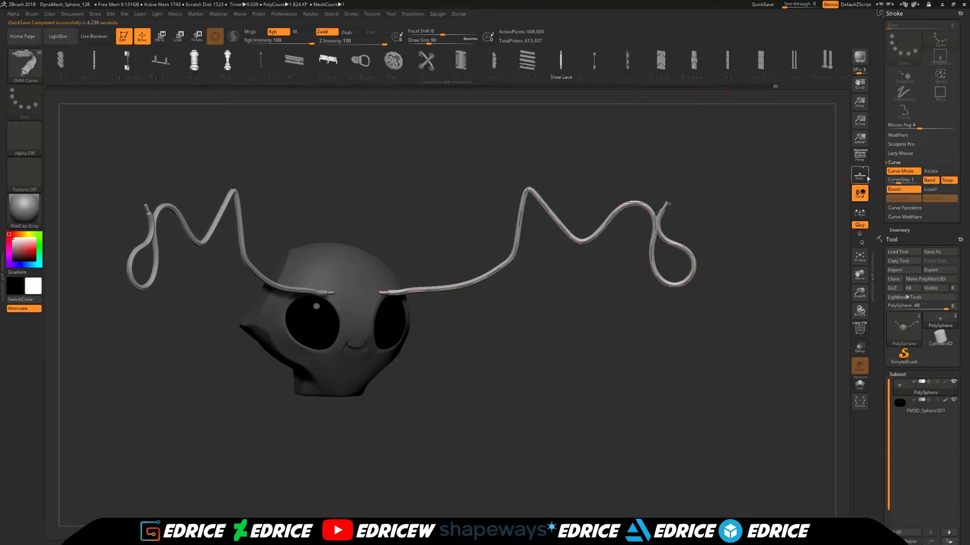
Use Liquid editing to pull the lace's valley down into a deep bend beside the head, and turn Liquid off.
click(940, 189)
drag(584, 238, 552, 353)
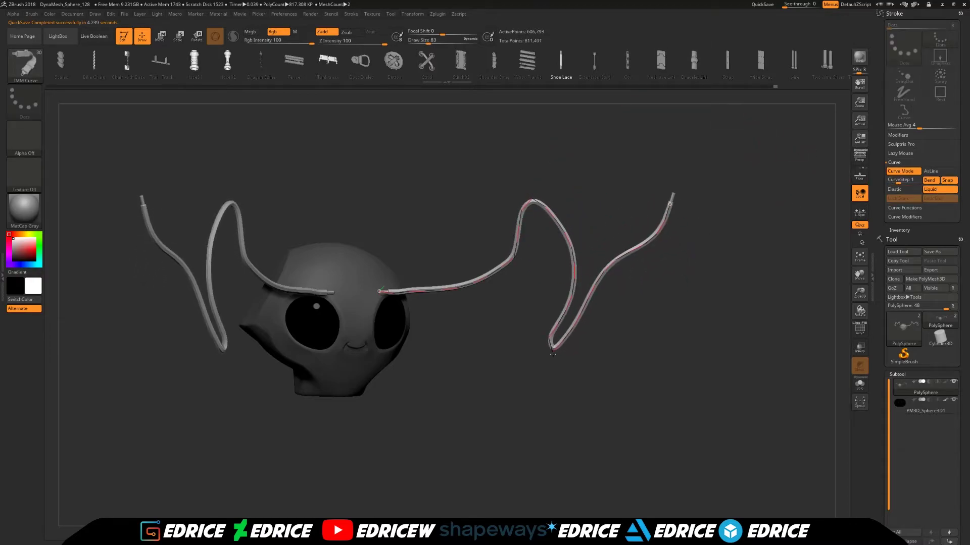
click(936, 190)
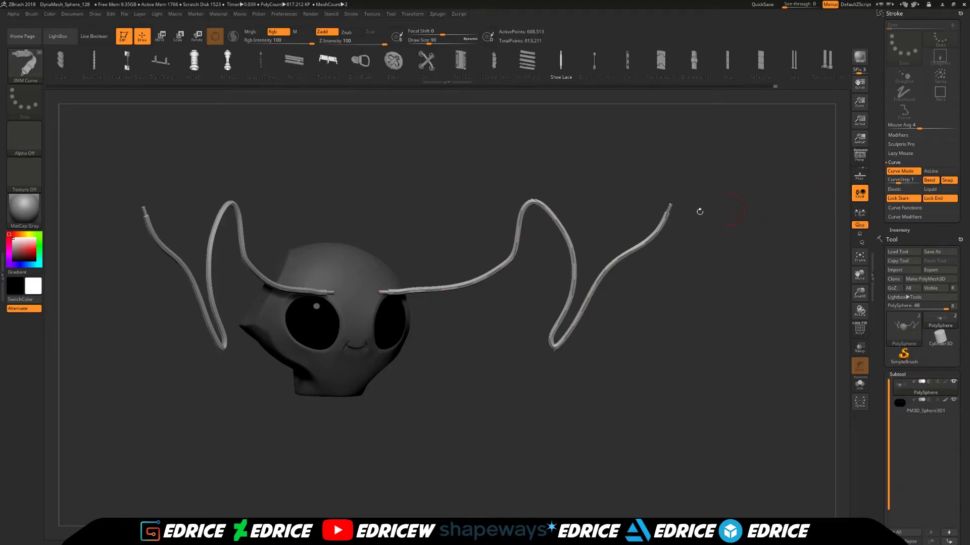
Smooth the lace into one gentle arc between its locked ends, removing the deep bends and a small trial bend.
click(532, 201)
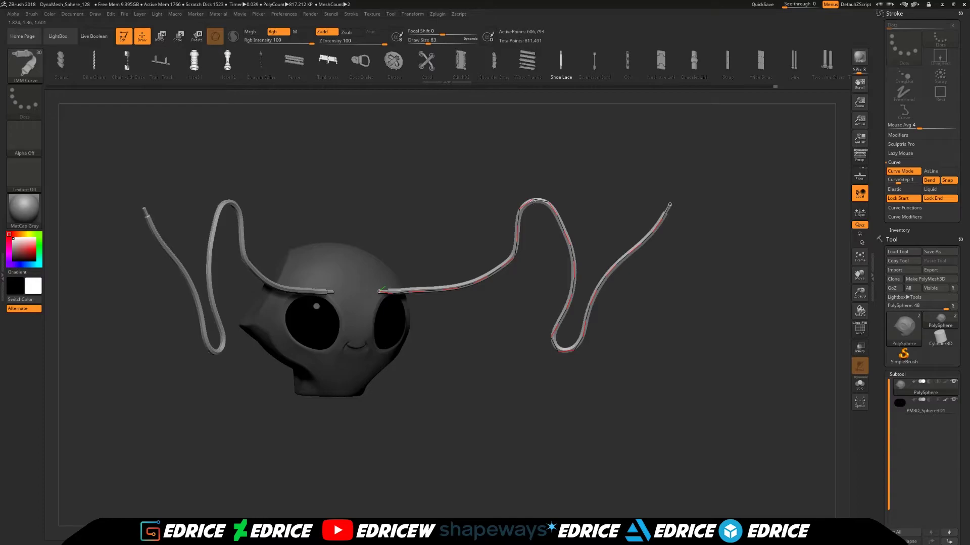
mouse_move(533, 201)
mouse_down()
mouse_move(538, 280)
mouse_move(565, 286)
mouse_move(495, 280)
mouse_move(513, 280)
mouse_up()
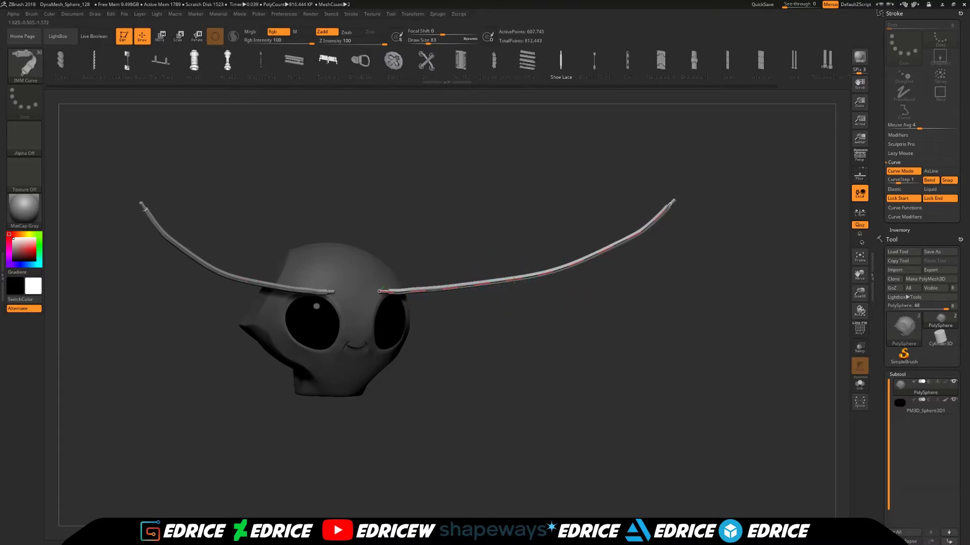
click(514, 280)
mouse_move(513, 280)
mouse_down()
mouse_move(514, 298)
mouse_move(511, 285)
mouse_up()
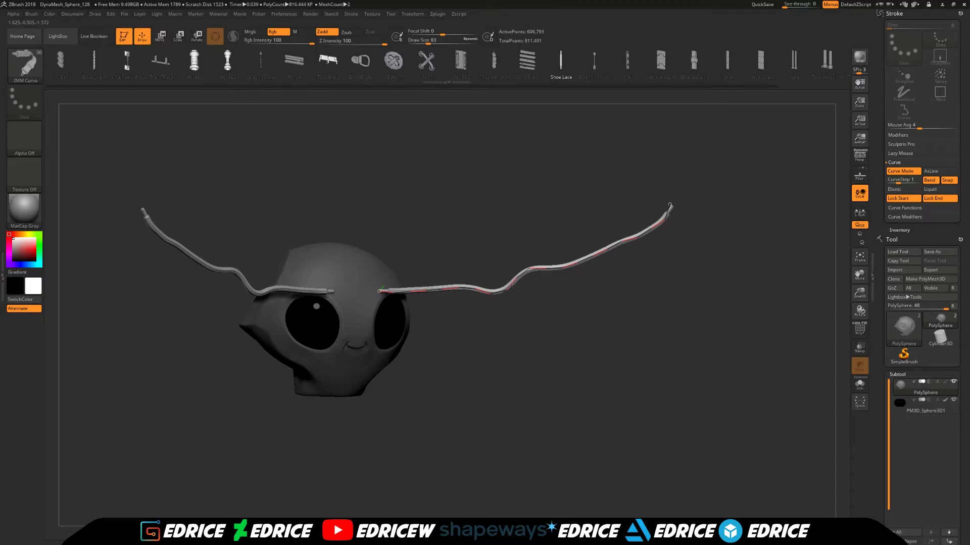
shift+click(512, 285)
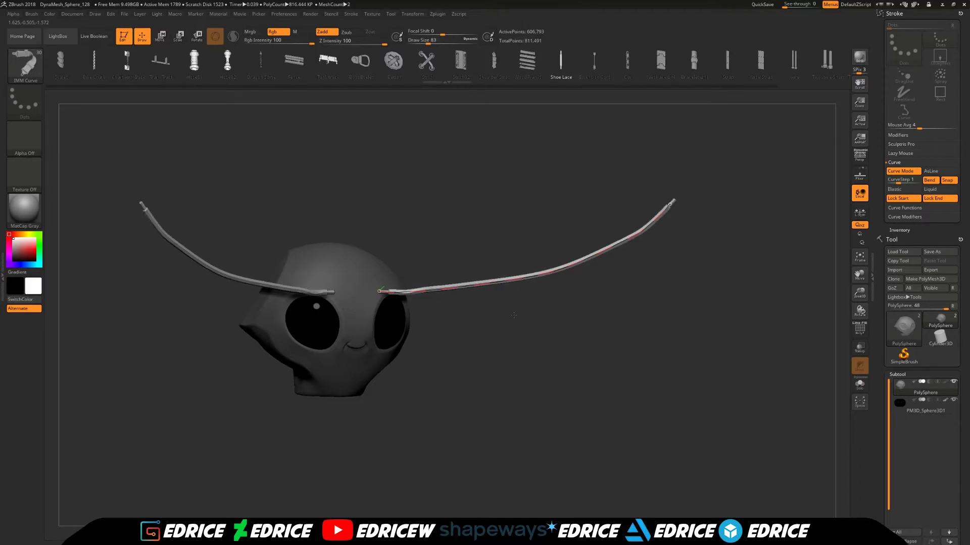
Twist the lace geometry around its curve near the middle and farther toward the outer end.
ctrl+drag(508, 189, 544, 230)
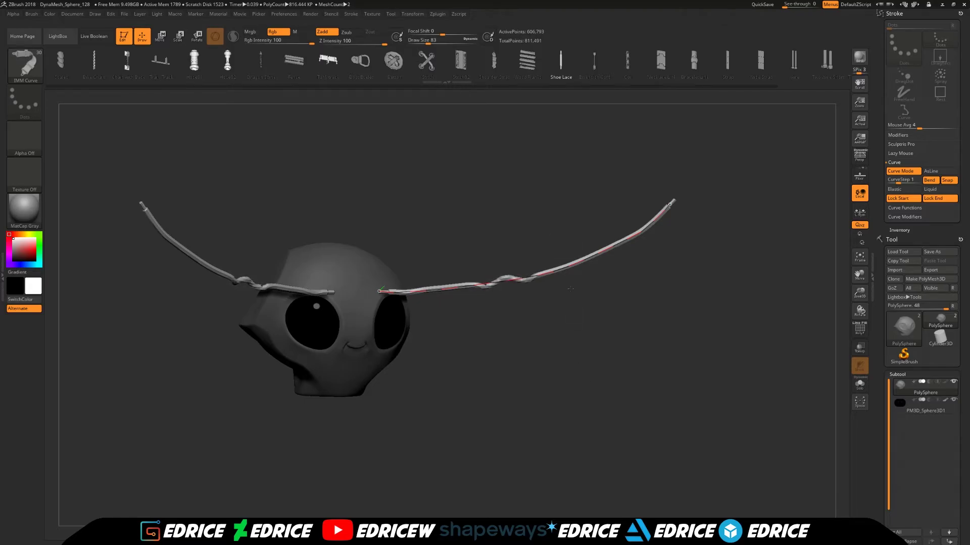
drag(603, 248, 603, 265)
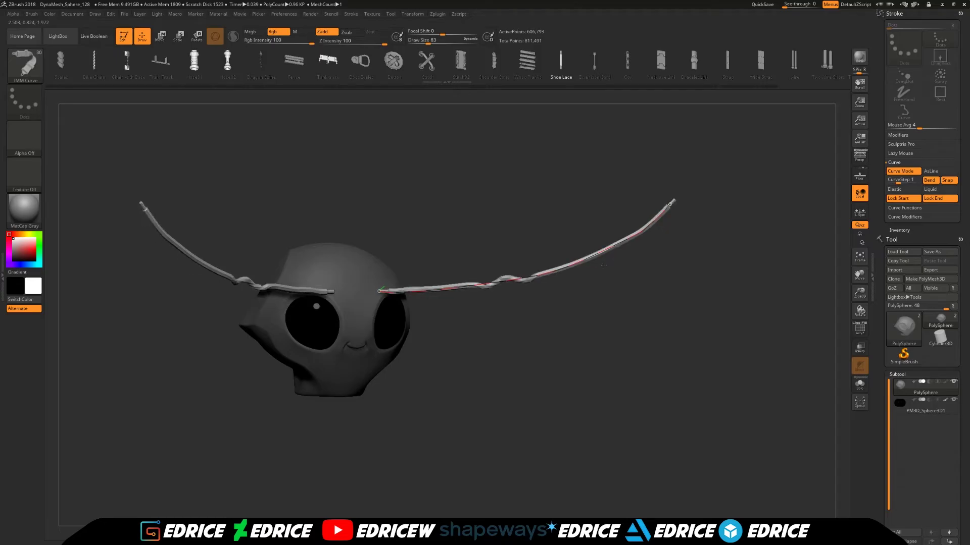
Undo the last twist and twist the lace geometry over a wider stretch with the Draw Size raised to 256.
key(ctrl+z)
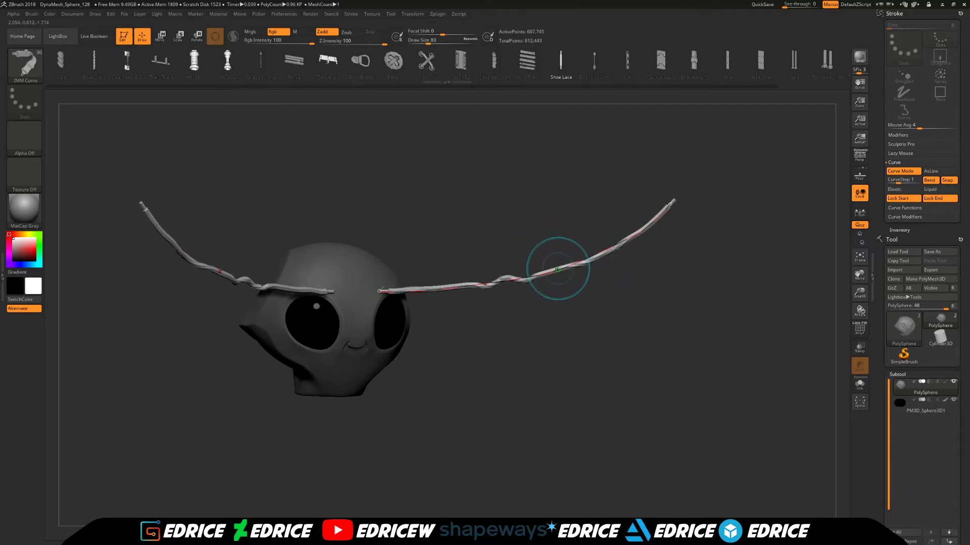
key(s)
drag(557, 271, 567, 269)
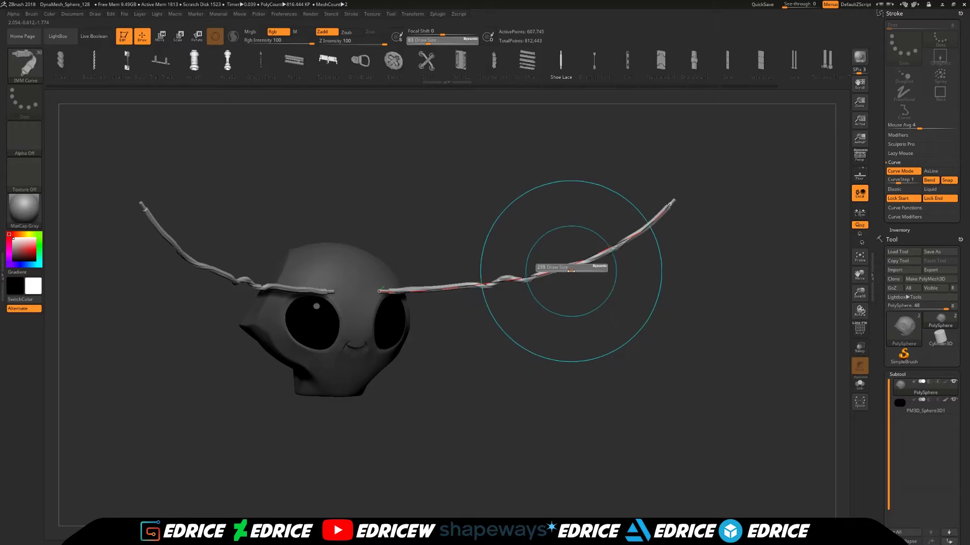
click(535, 278)
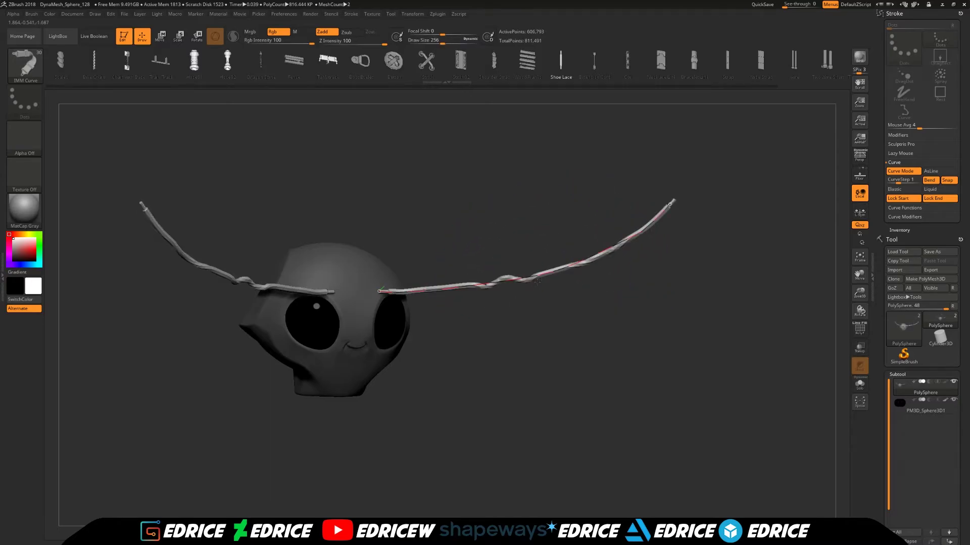
mouse_move(563, 399)
shift+mouse_down()
mouse_move(548, 167)
mouse_move(552, 384)
mouse_move(545, 153)
mouse_move(543, 283)
mouse_move(521, 386)
shift+mouse_up()
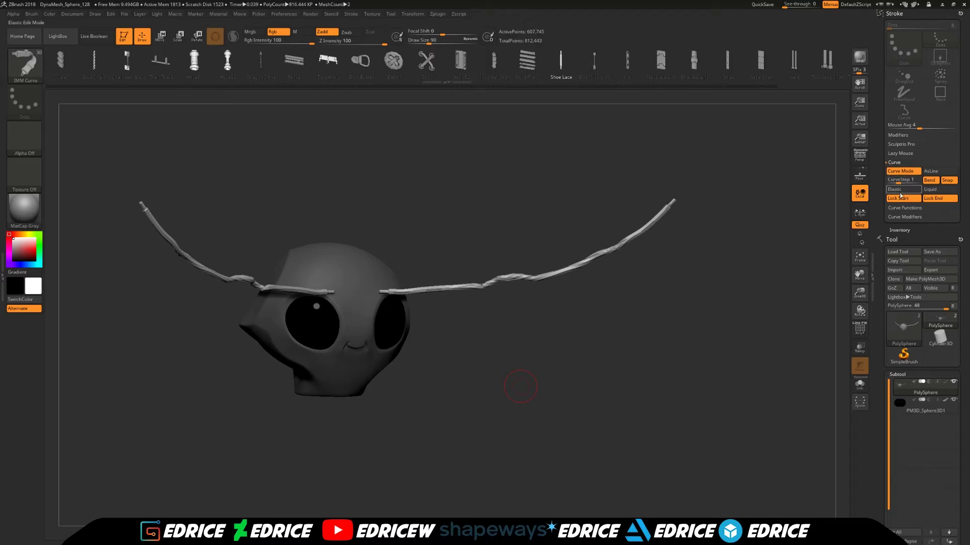
Pull the lace's outer end inward toward the head with Liquid editing, and pull it back outward and up with Elastic editing.
click(930, 189)
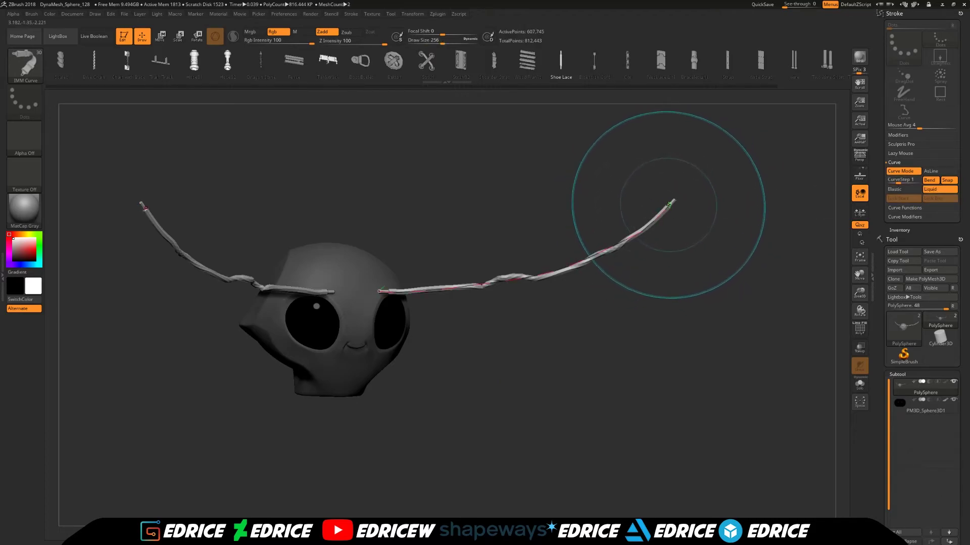
mouse_move(669, 204)
mouse_down()
mouse_move(611, 251)
mouse_move(541, 286)
mouse_move(448, 289)
mouse_move(488, 304)
mouse_move(641, 191)
mouse_move(753, 287)
mouse_move(732, 313)
mouse_move(760, 259)
mouse_move(741, 374)
mouse_move(704, 434)
mouse_move(644, 463)
mouse_move(680, 318)
mouse_move(658, 162)
mouse_move(624, 172)
mouse_move(594, 198)
mouse_up()
click(903, 189)
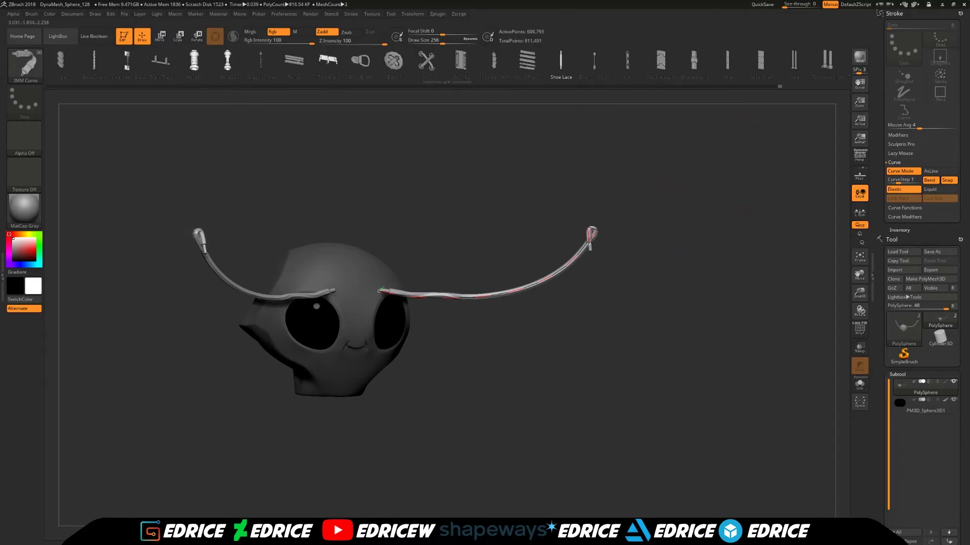
mouse_move(600, 235)
mouse_down()
mouse_move(629, 195)
mouse_move(655, 197)
mouse_up()
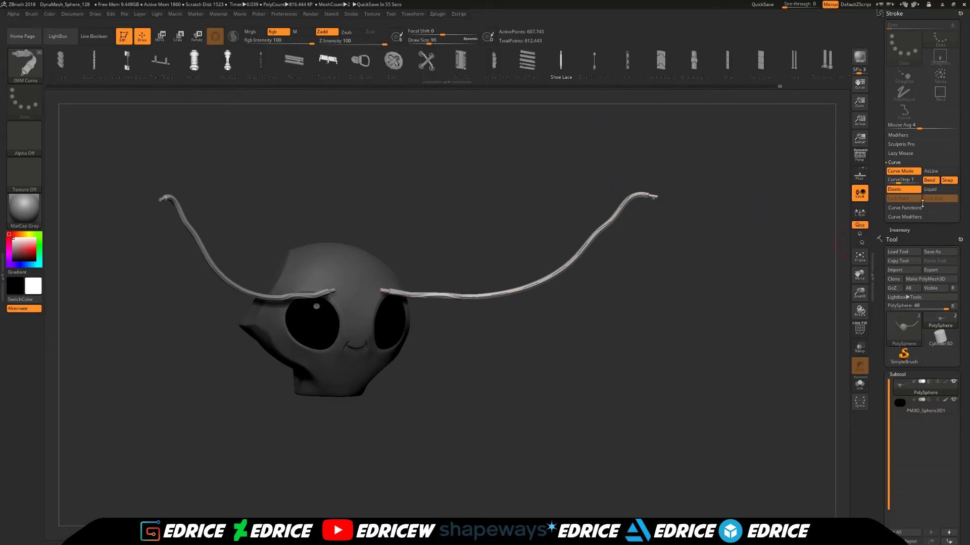
Switch back to Liquid editing and pull the lace's outer end down and inward until it lies roughly level beside the head.
click(935, 191)
mouse_move(654, 197)
mouse_down()
mouse_move(629, 189)
mouse_move(553, 278)
mouse_move(511, 308)
mouse_move(488, 300)
mouse_move(526, 271)
mouse_move(599, 280)
mouse_up()
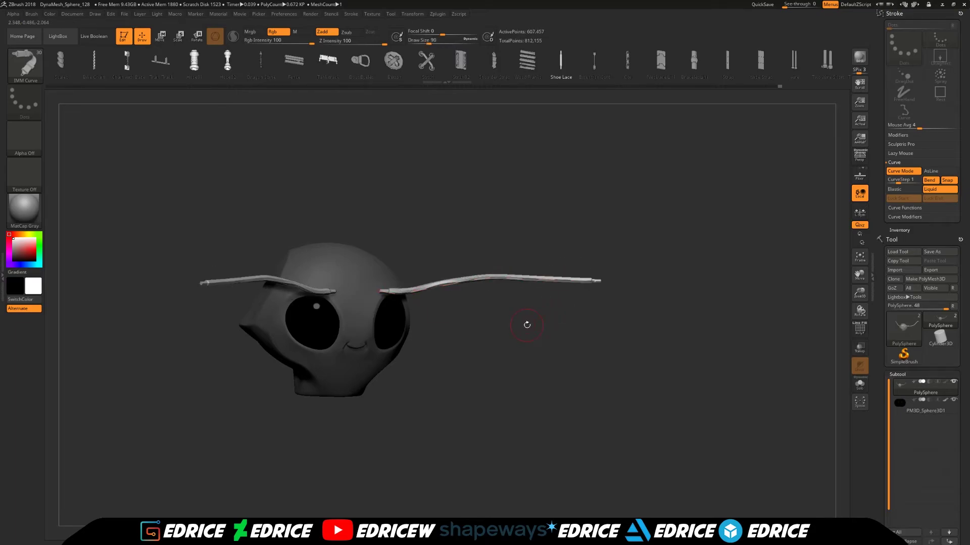